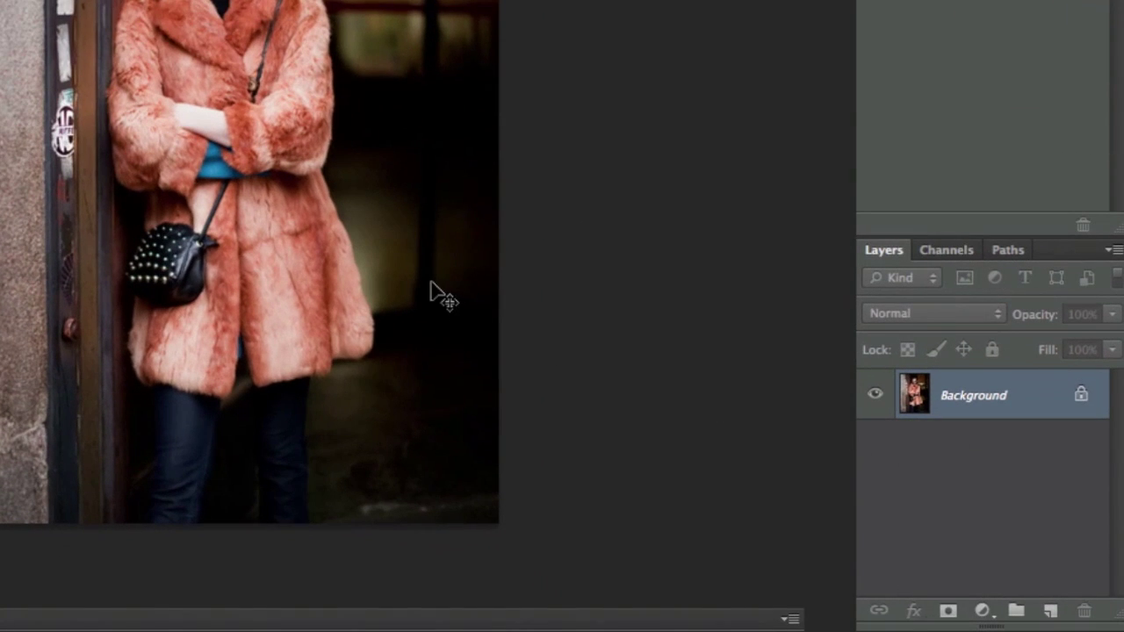
Step: Add a Selective Color adjustment layer above the fur-coat photo, leaving all values at 0%
click(987, 614)
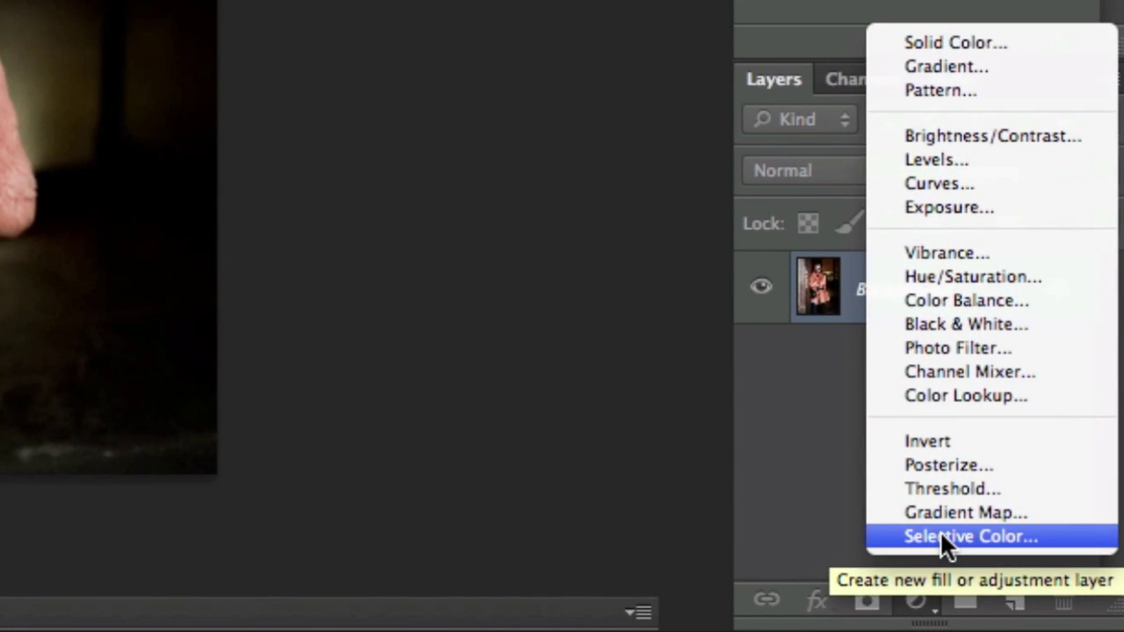
click(982, 534)
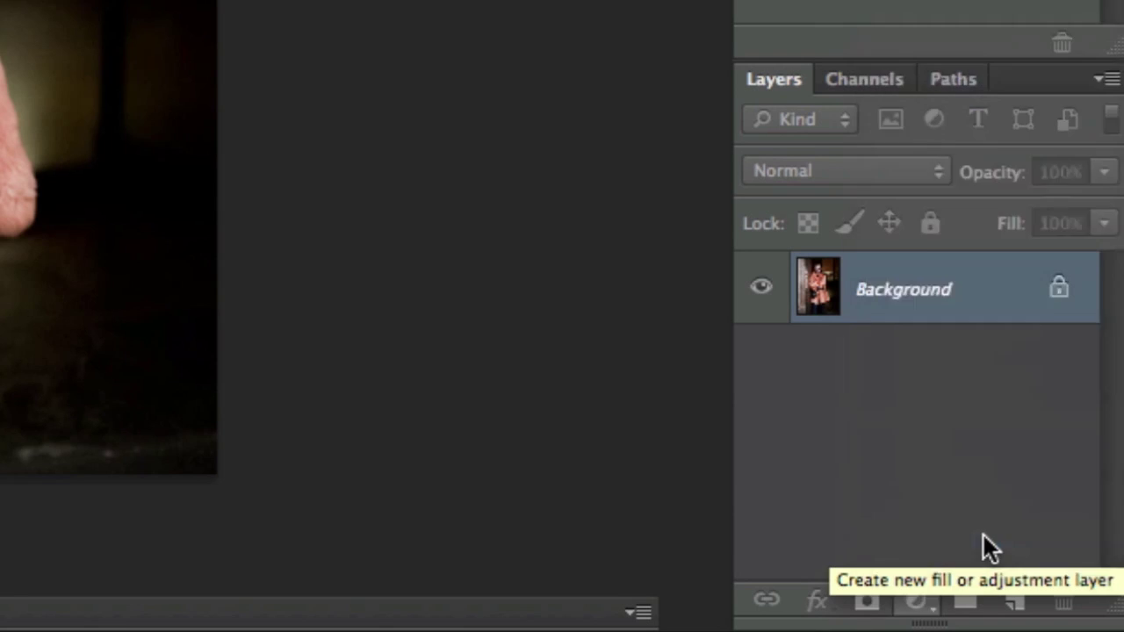
scroll(333, 558, up, 4)
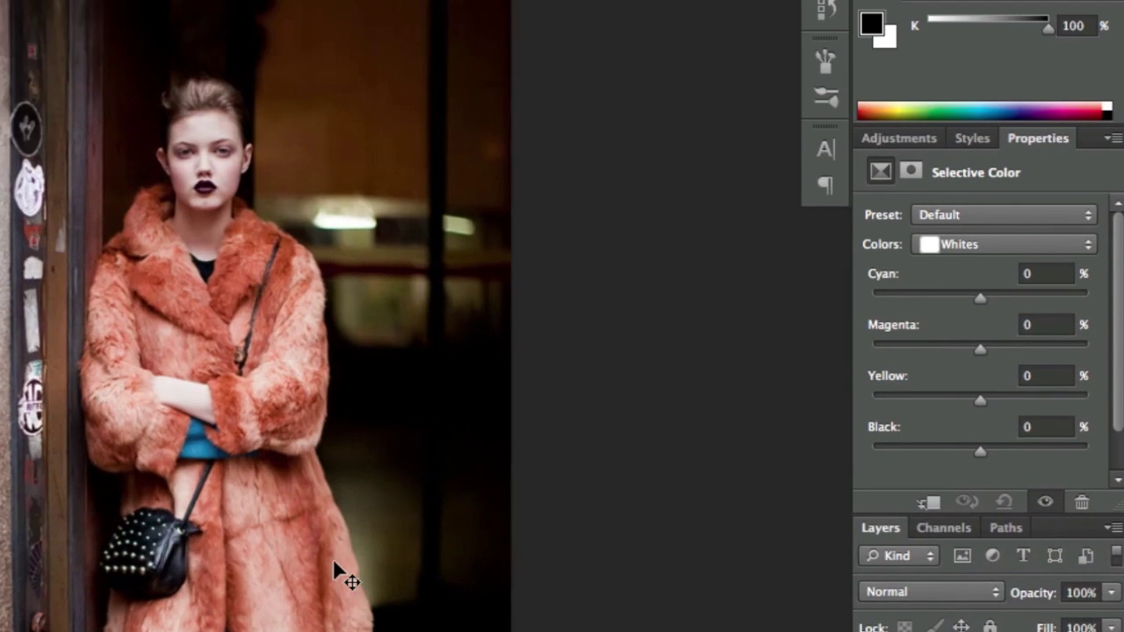
scroll(333, 559, down, 3)
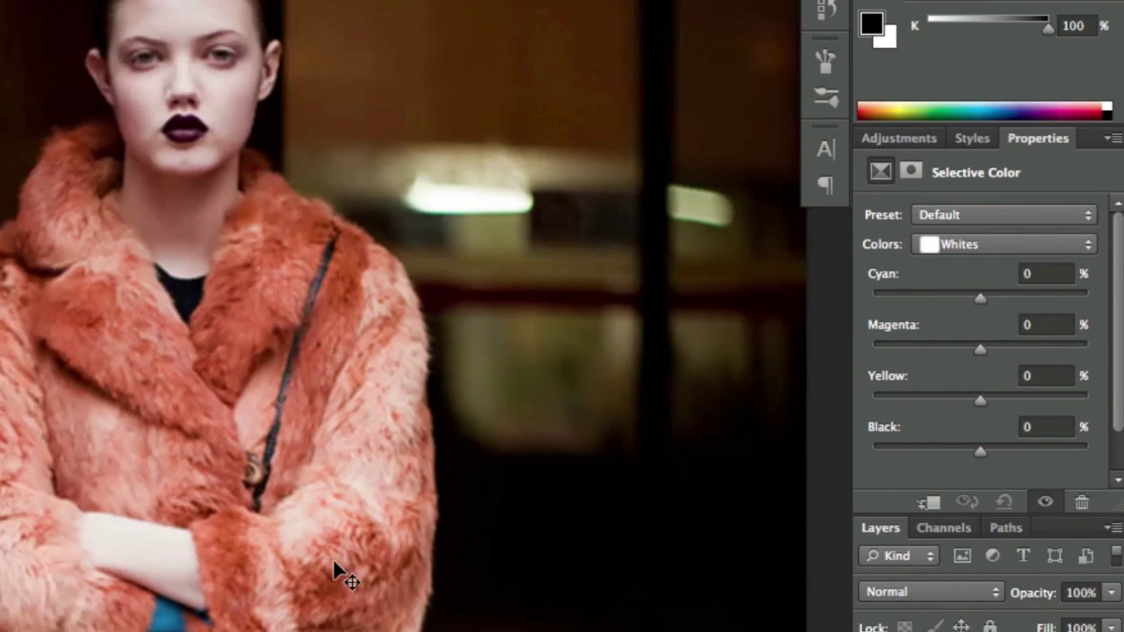
scroll(333, 559, up, 2)
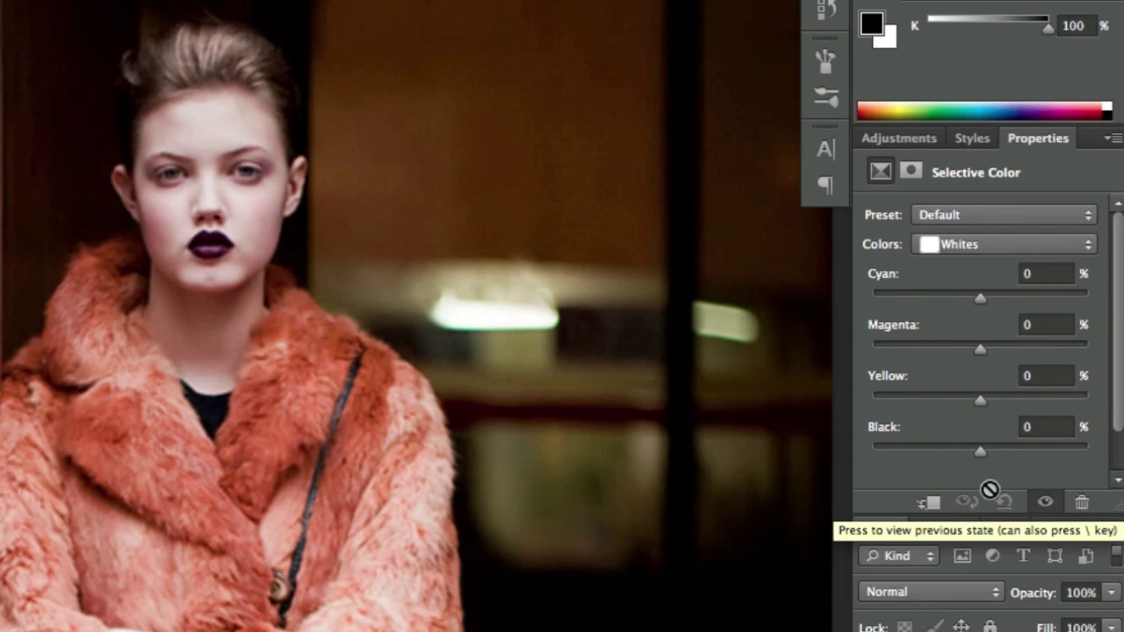
Step: Set the Black amount for the Selective Color Blacks range to -15% to lift the shadows
click(985, 246)
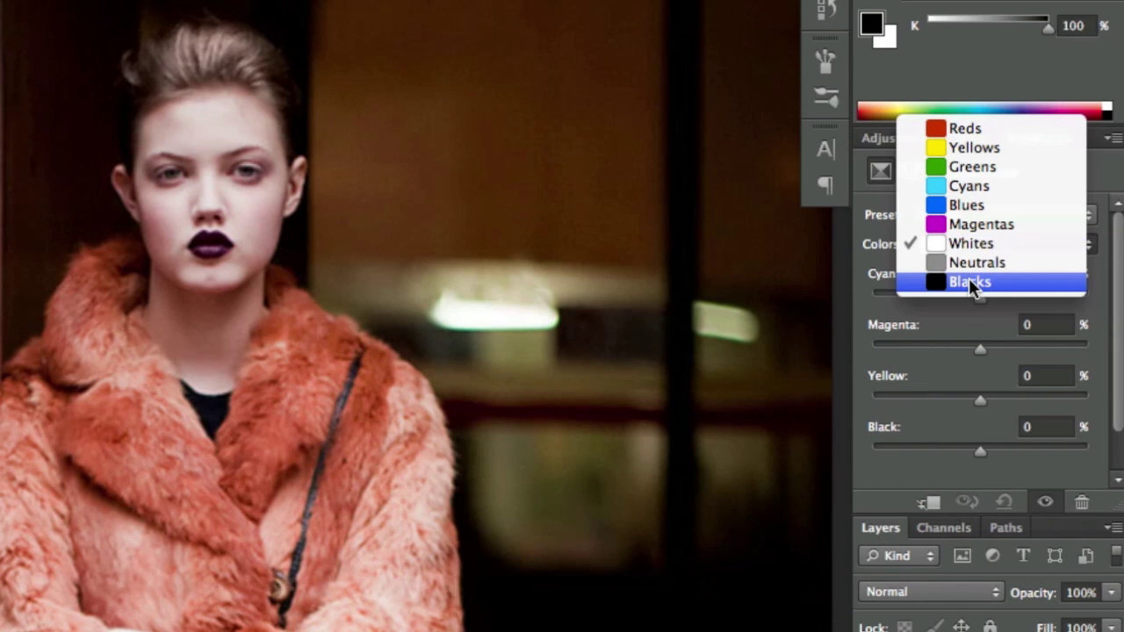
click(970, 282)
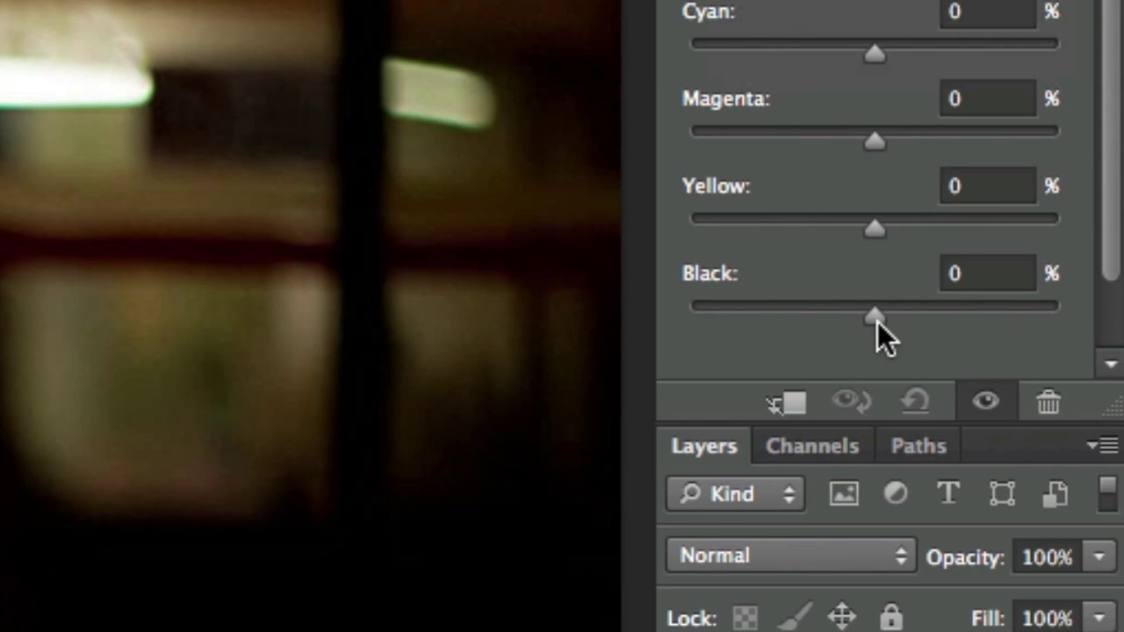
drag(878, 321, 840, 324)
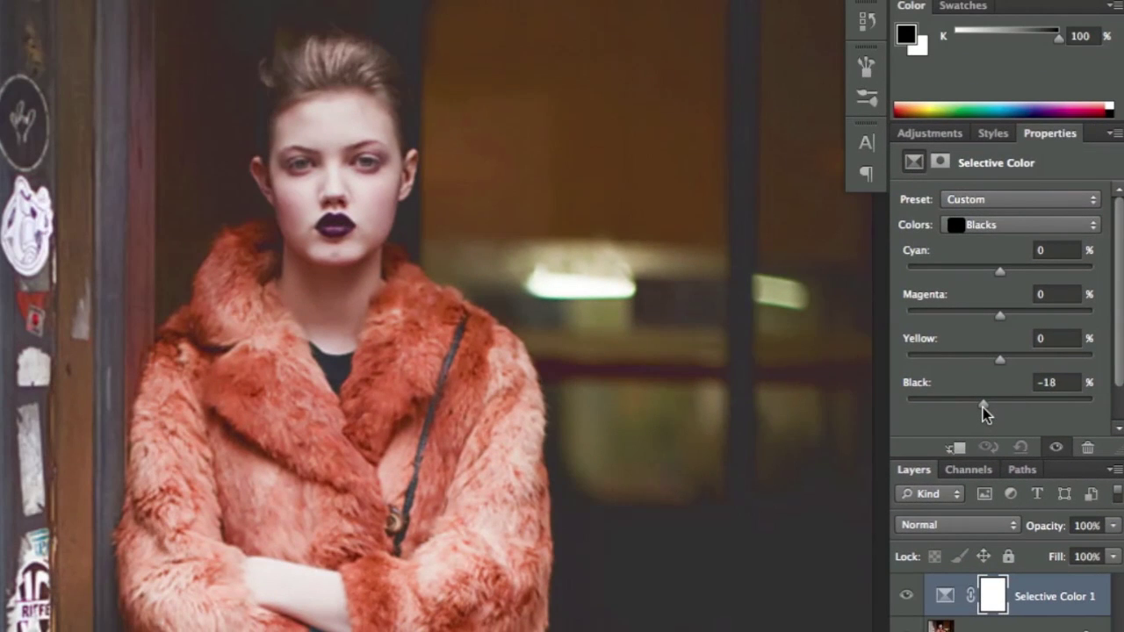
drag(982, 407, 986, 409)
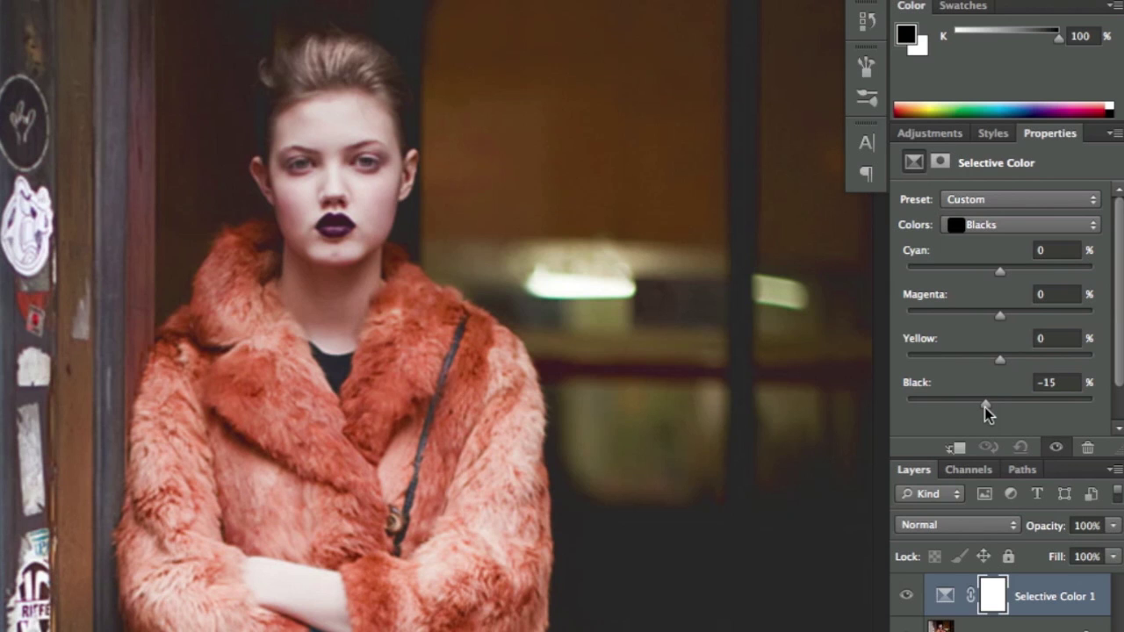
drag(986, 412, 987, 413)
mouse_move(986, 406)
mouse_down()
mouse_move(936, 409)
mouse_move(986, 408)
mouse_up()
click(1005, 224)
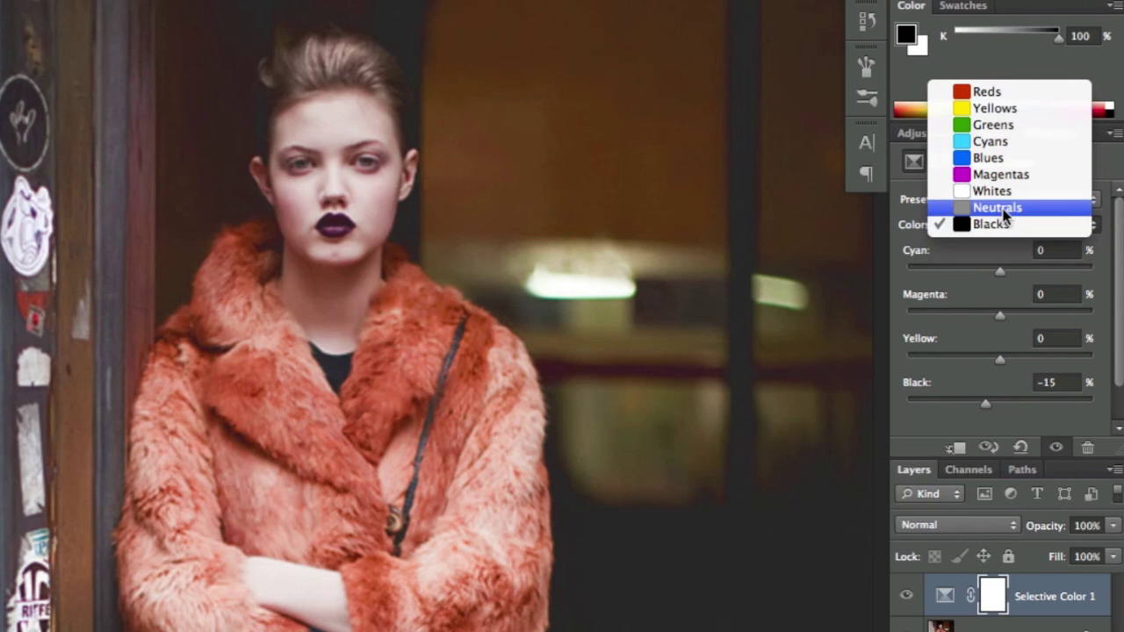
Step: Switch to the Neutrals range and set its Black amount to +7%
click(1004, 212)
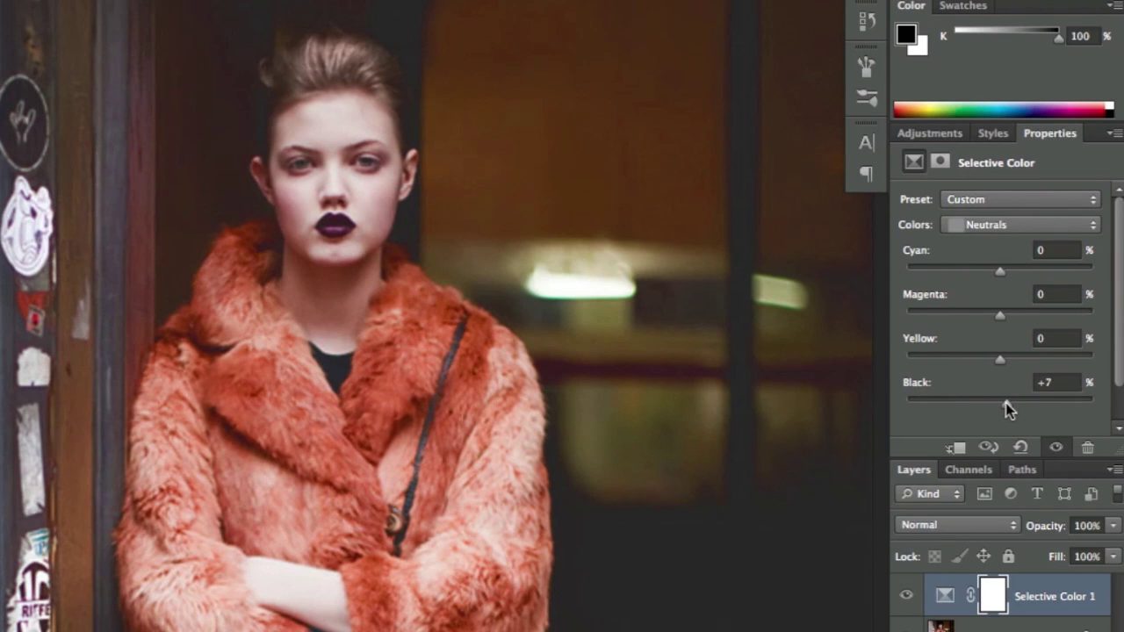
Step: Set the Black amount for the Whites range to -87% to brighten the highlights
click(1009, 230)
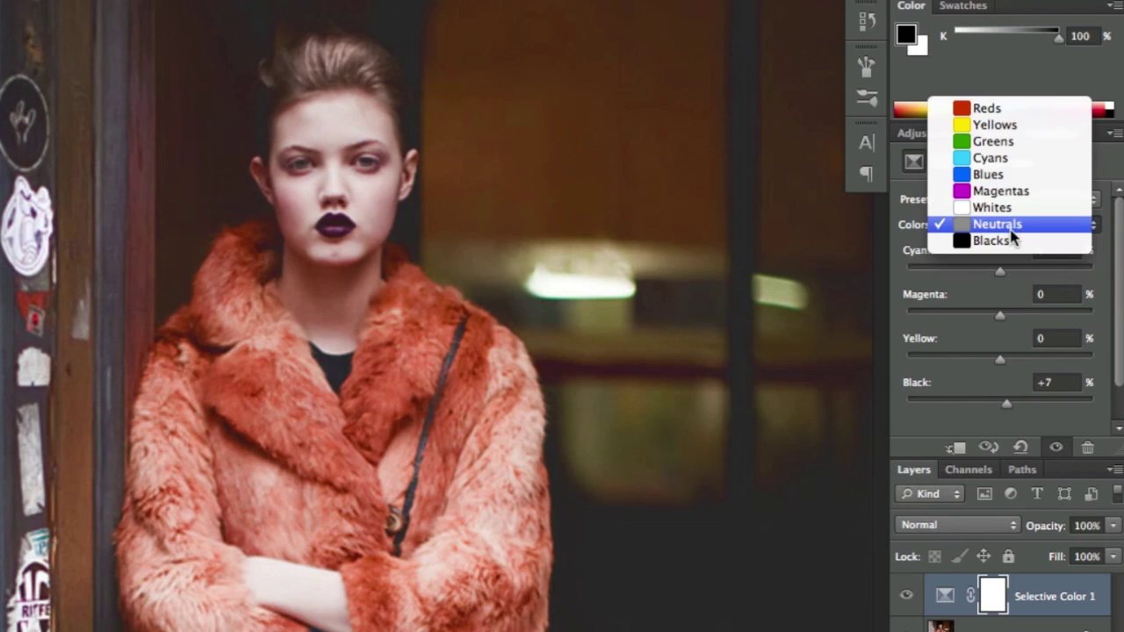
click(1010, 211)
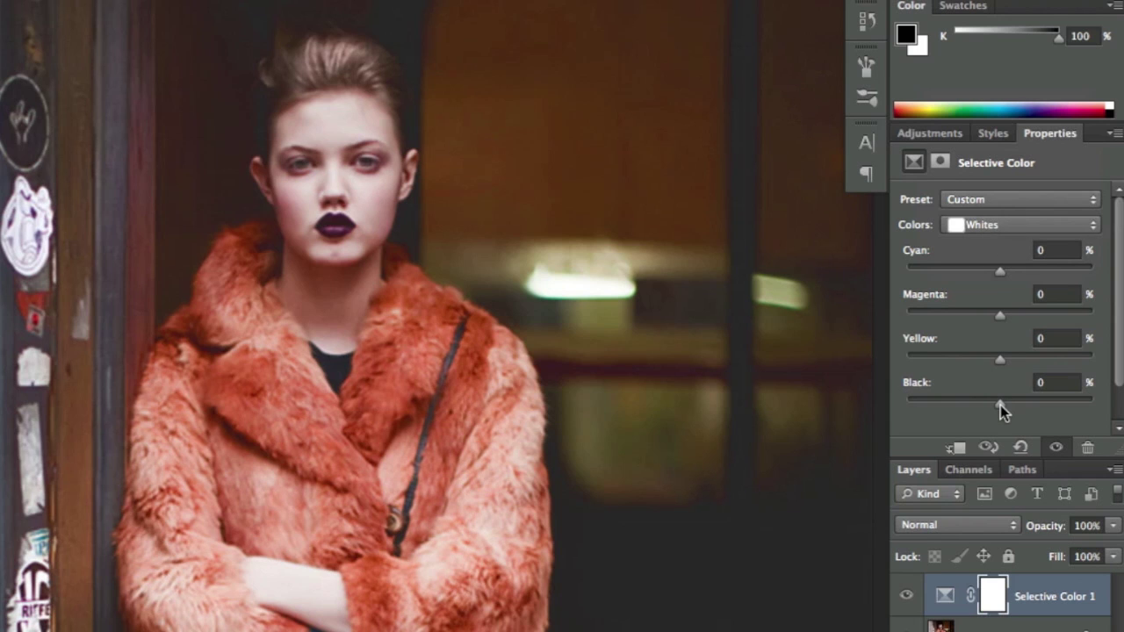
drag(1000, 404, 919, 406)
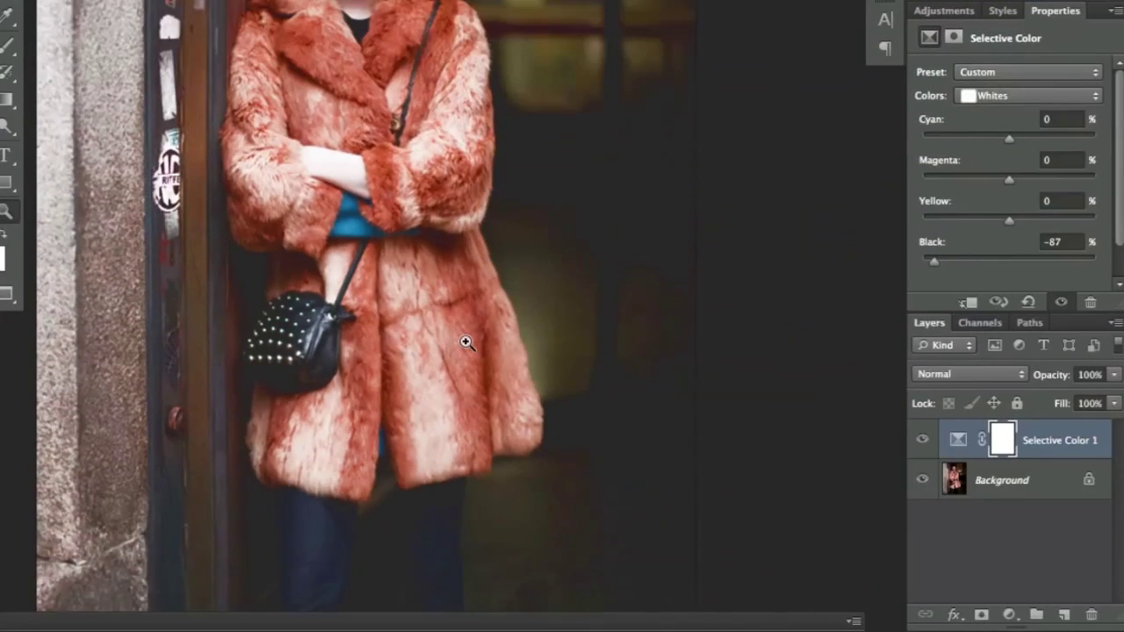
Step: Zoom out to view the whole adjusted photo
scroll(468, 343, up, 2)
alt+click(434, 303)
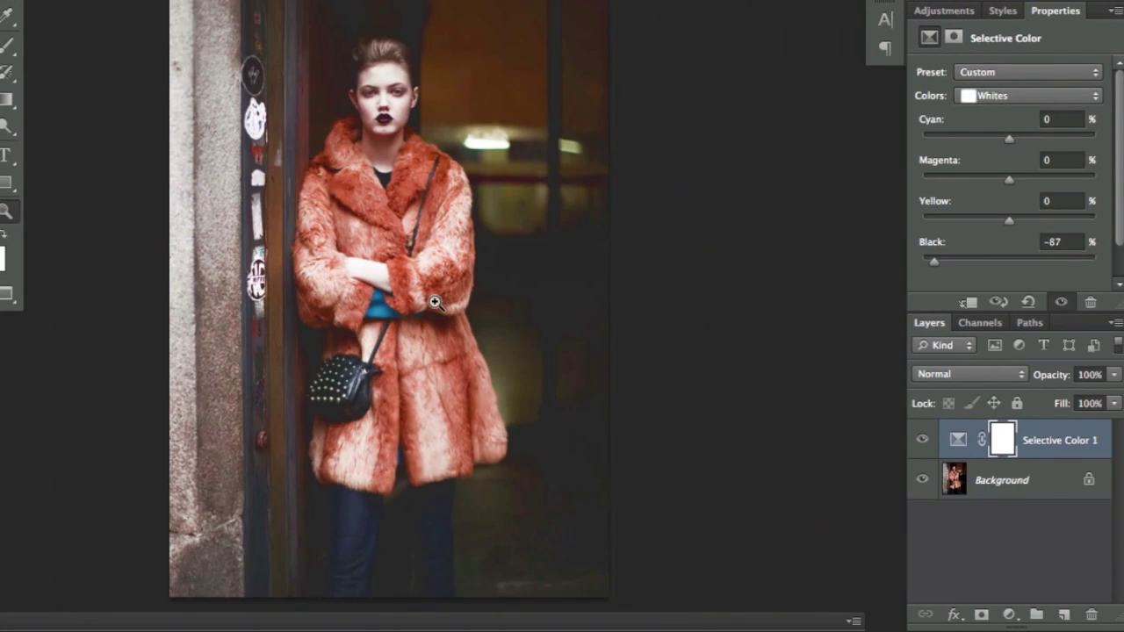
scroll(434, 303, down, 2)
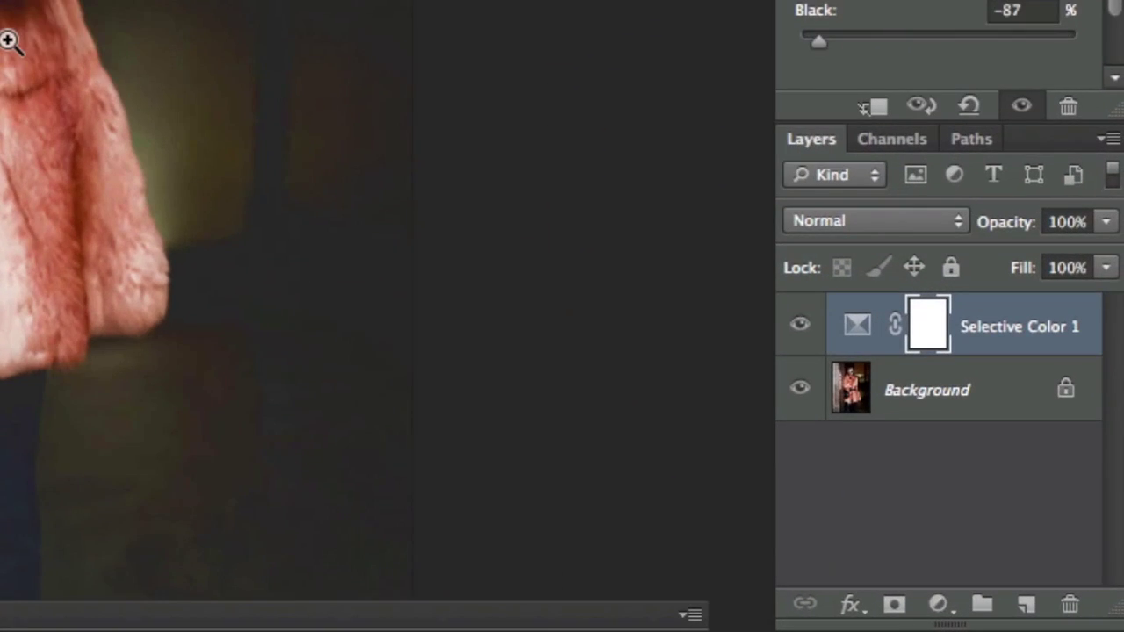
scroll(9, 41, up, 3)
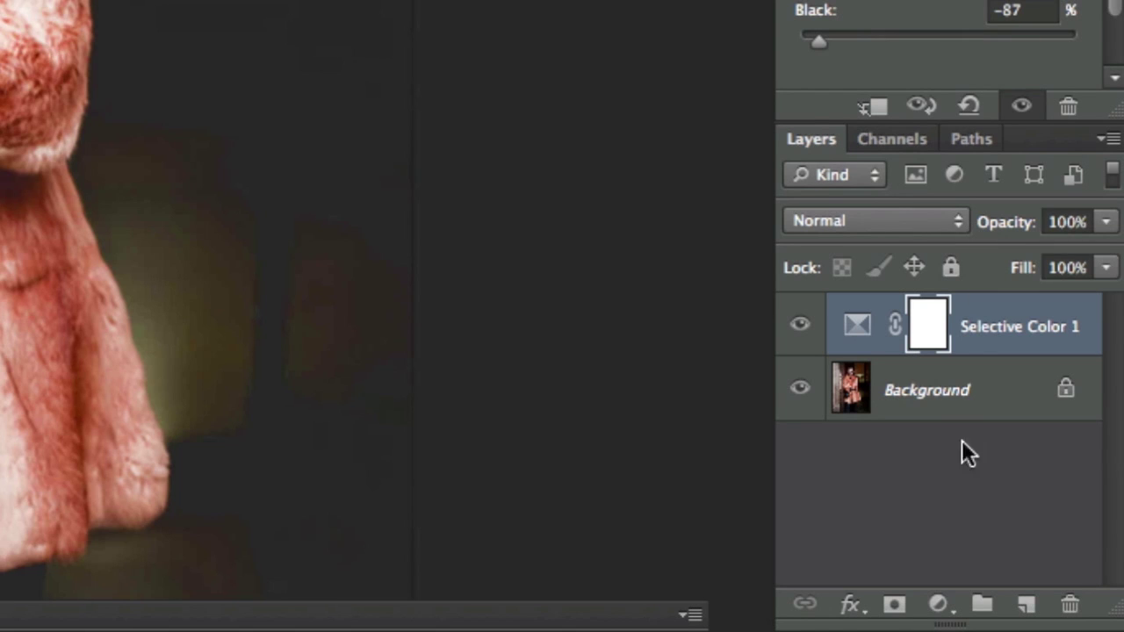
click(947, 597)
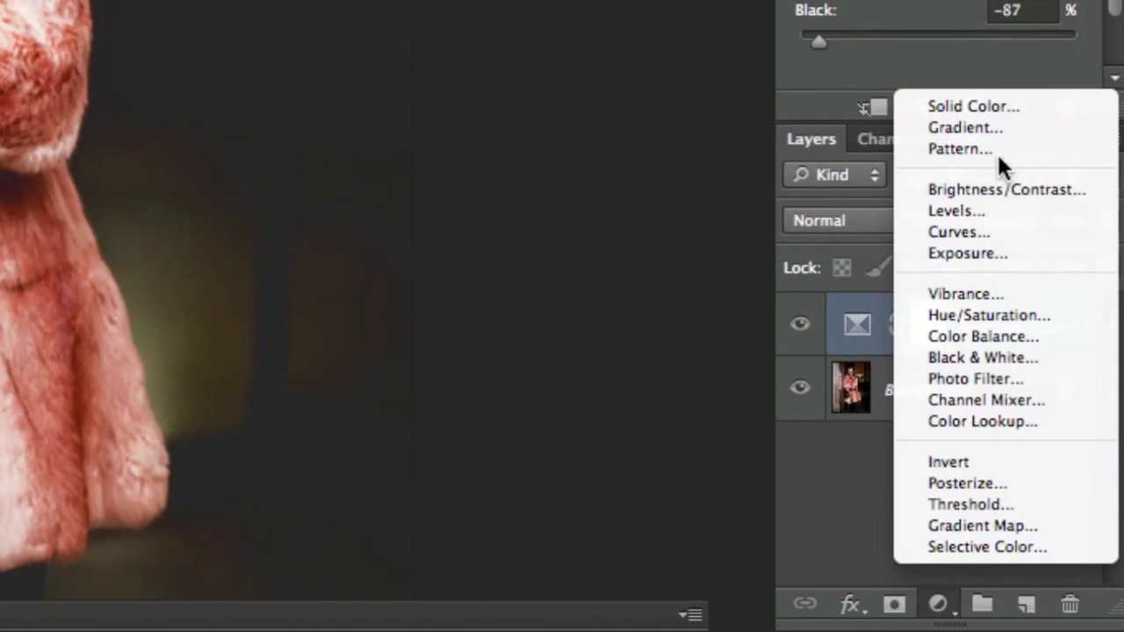
Step: Add a pure red (ff0000) Solid Color fill layer above the Selective Color layer
click(985, 108)
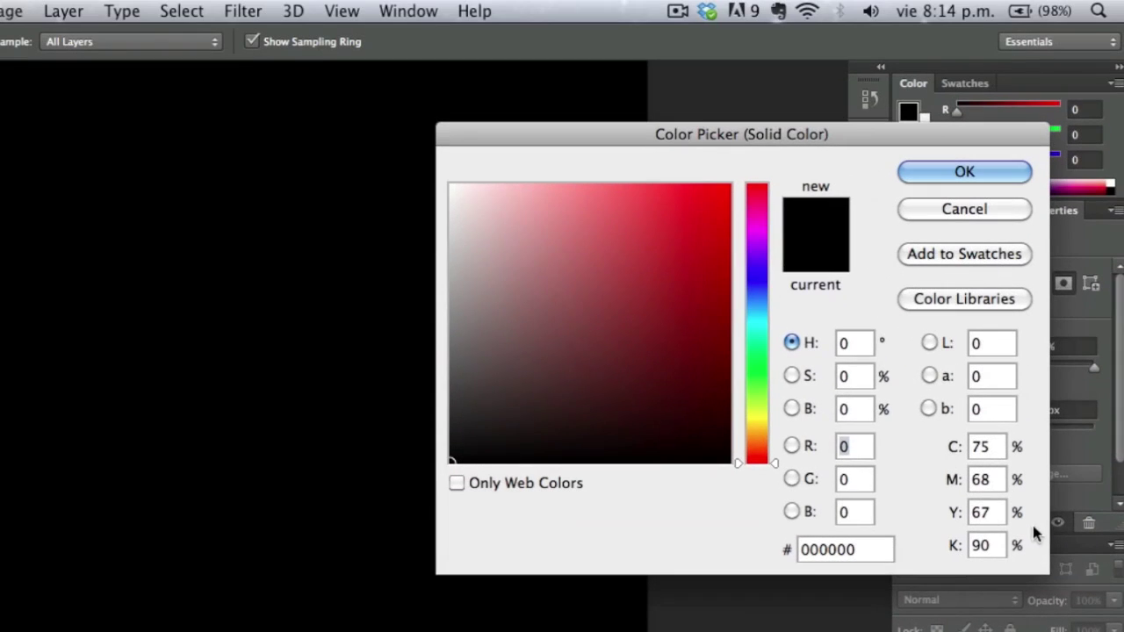
drag(664, 262, 751, 154)
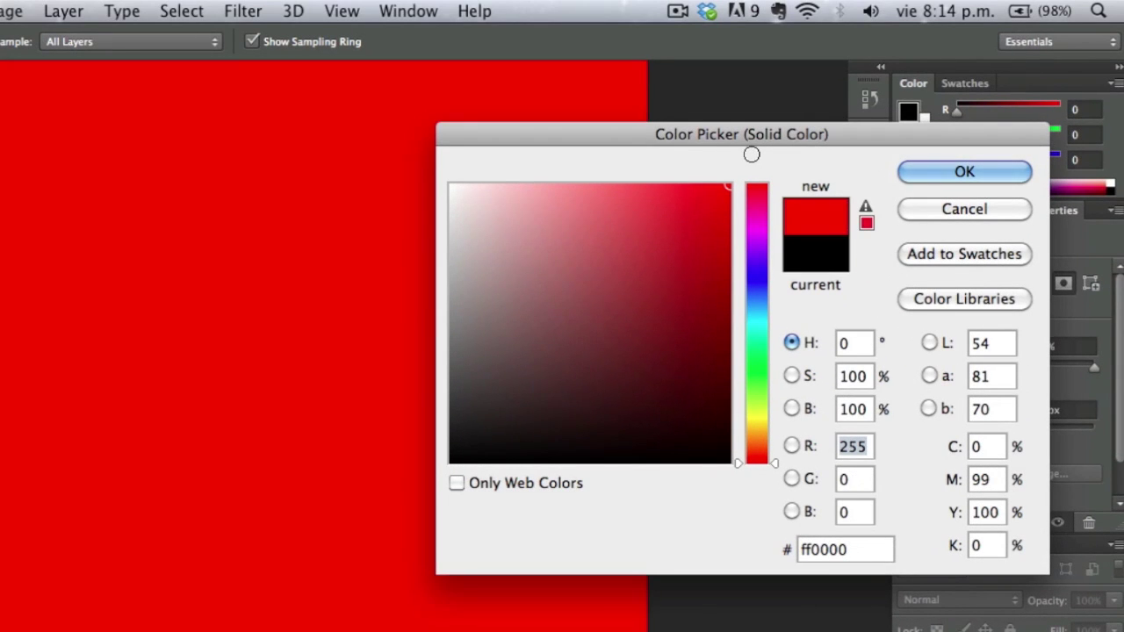
click(964, 170)
key(z)
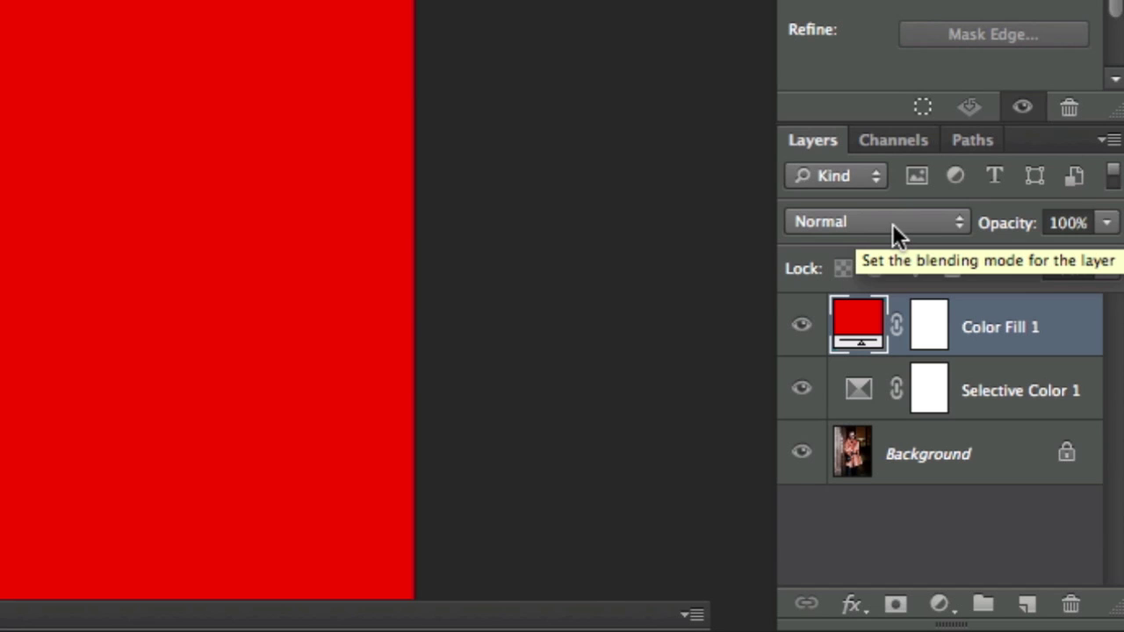
Step: Set the red Color Fill 1 layer to Exclusion blending at 36% opacity
click(907, 225)
mouse_move(872, 603)
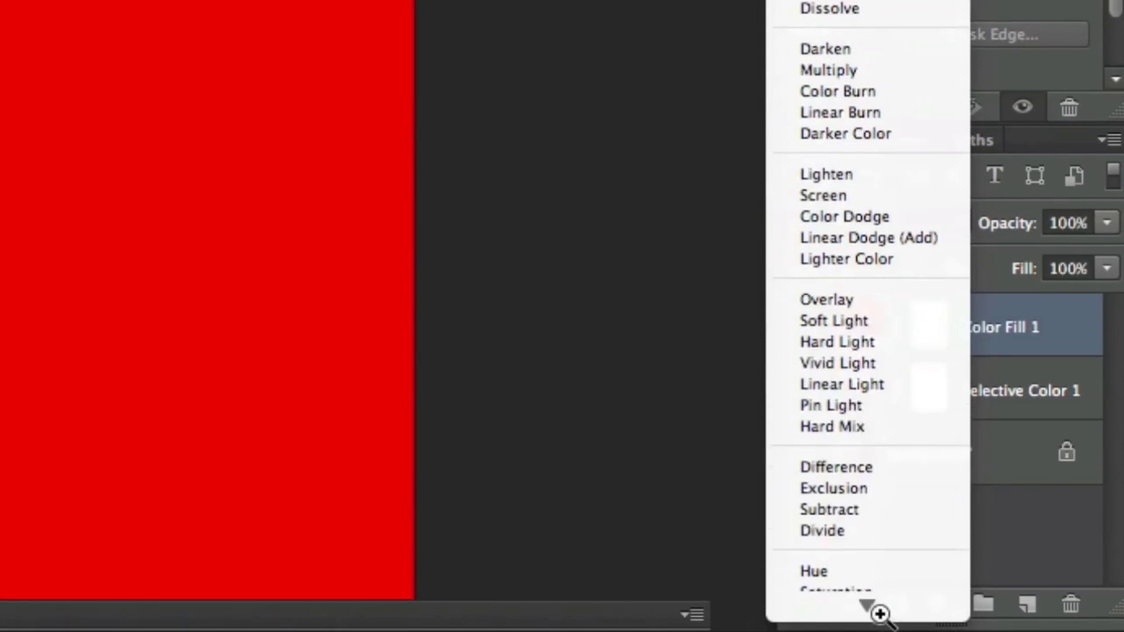
click(873, 455)
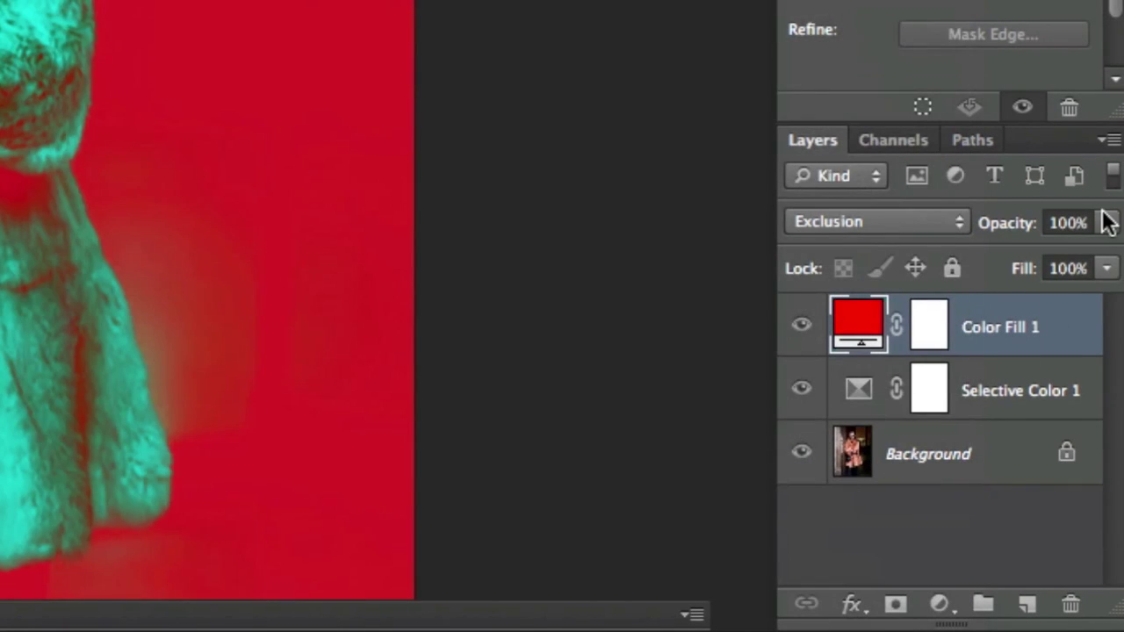
click(1107, 223)
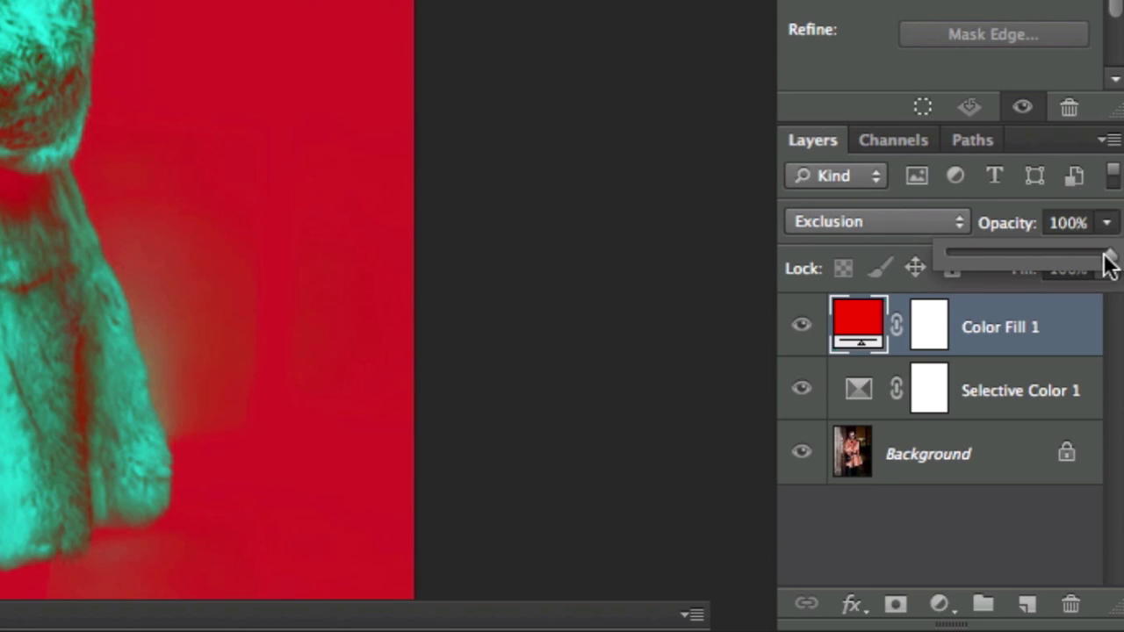
drag(1105, 257, 995, 259)
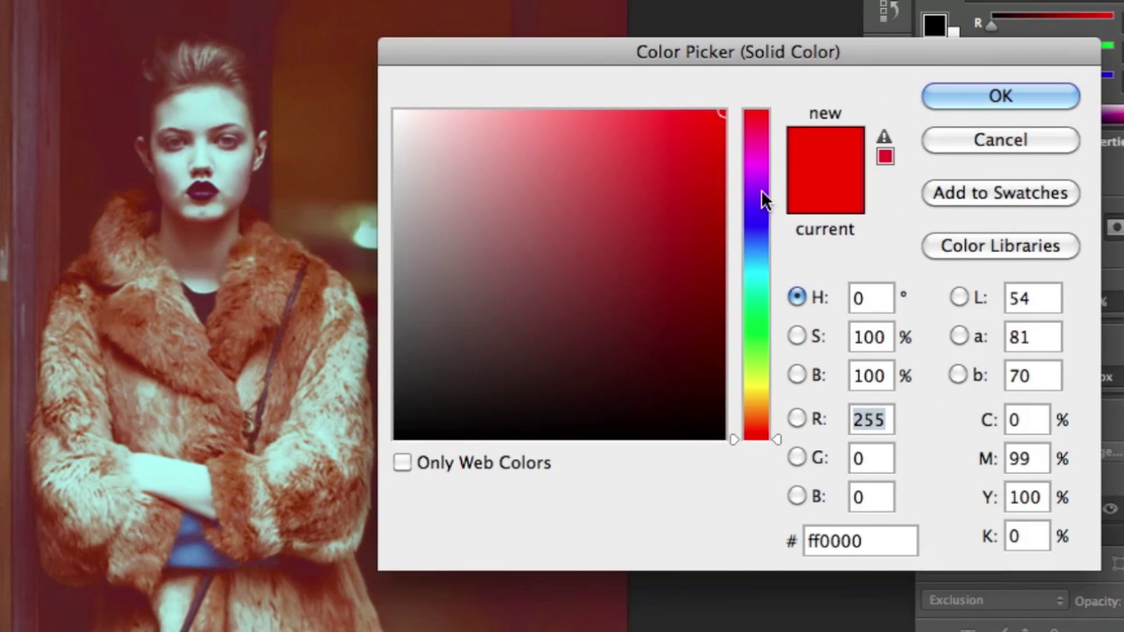
Step: Preview cyan, grey, teal, green and magenta fill colours, settling on navy 002451
mouse_move(761, 186)
mouse_down()
mouse_move(769, 253)
mouse_move(778, 198)
mouse_move(772, 285)
mouse_move(776, 199)
mouse_up()
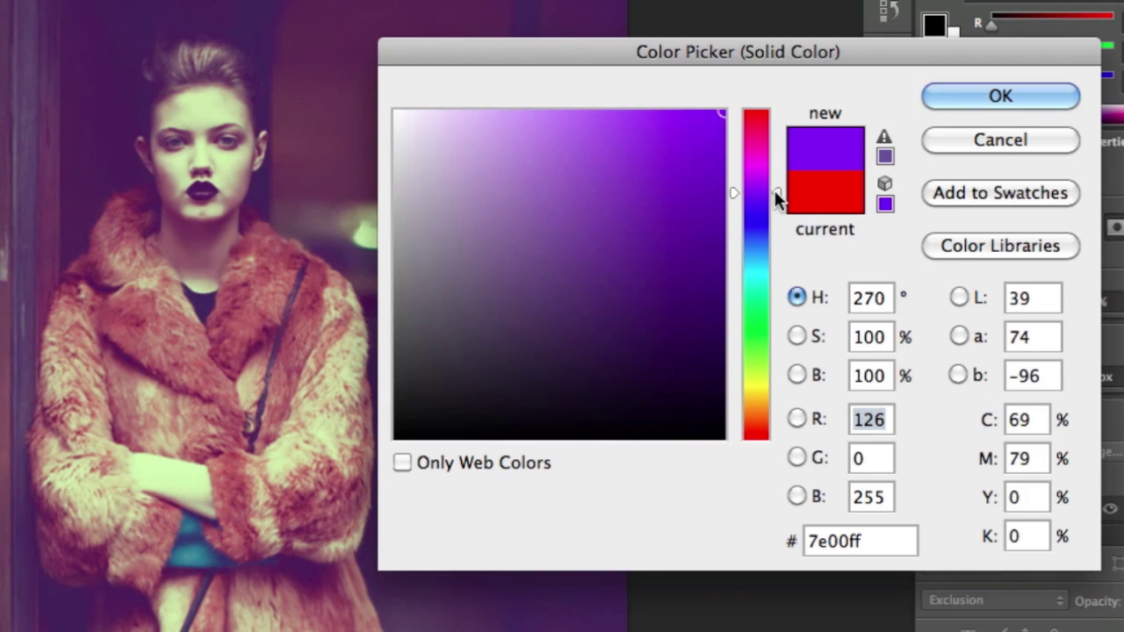
drag(779, 200, 763, 261)
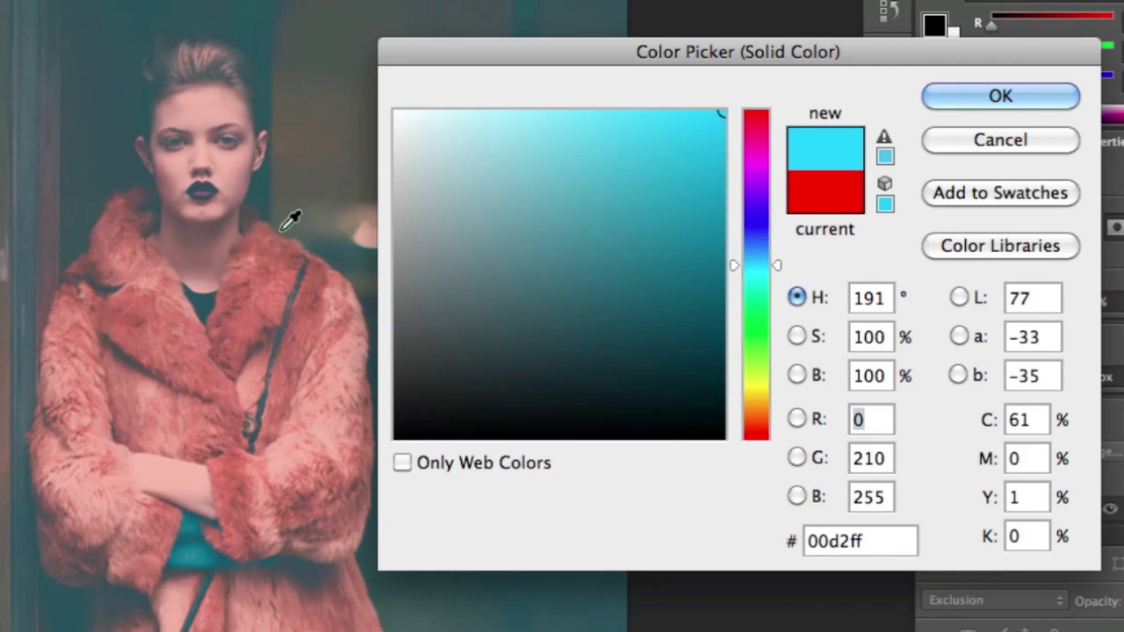
click(186, 460)
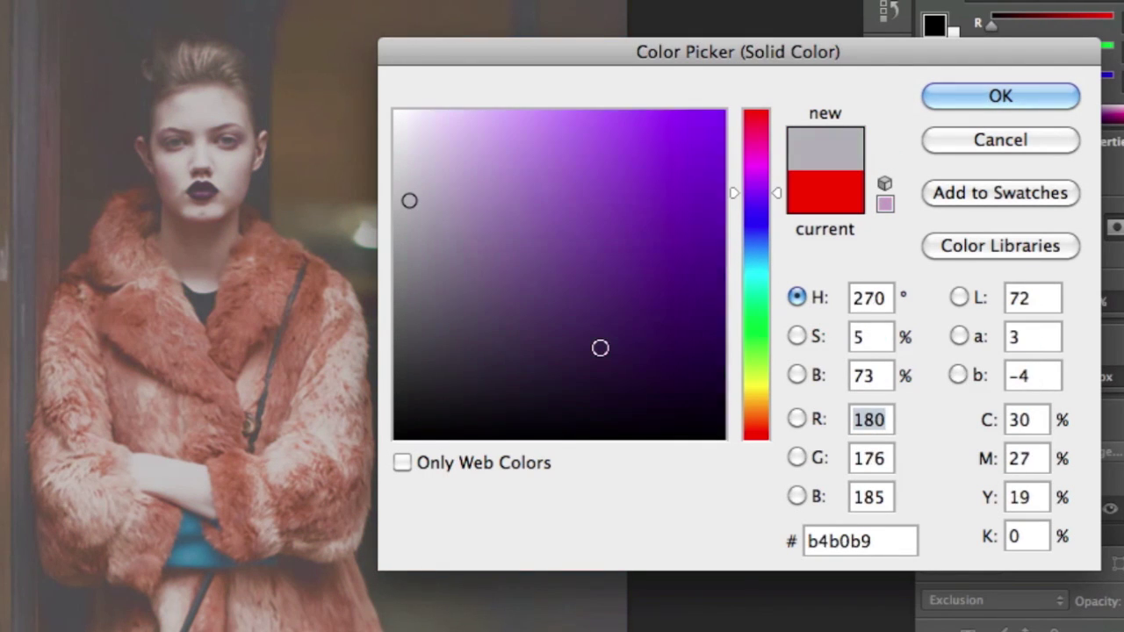
drag(779, 200, 776, 270)
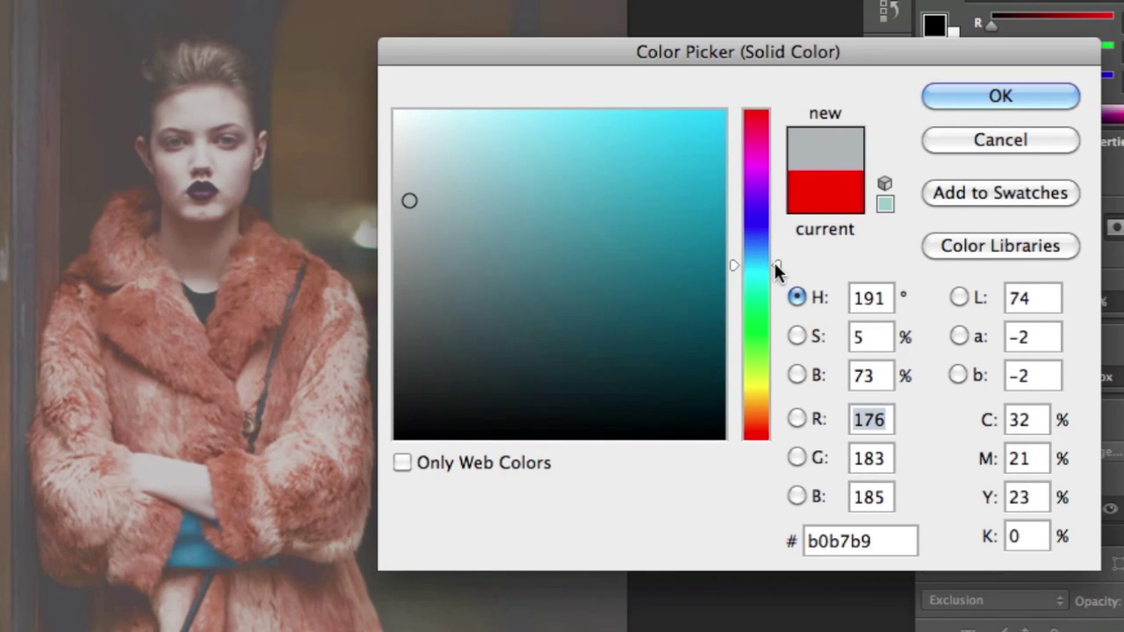
drag(693, 216, 742, 96)
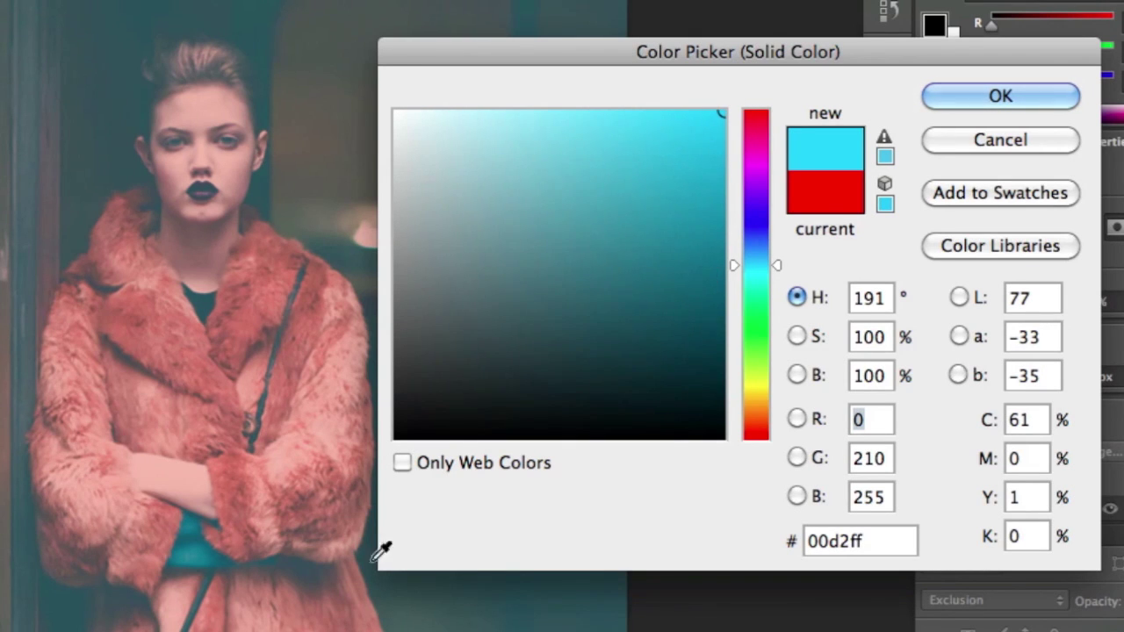
click(722, 193)
drag(721, 206, 727, 335)
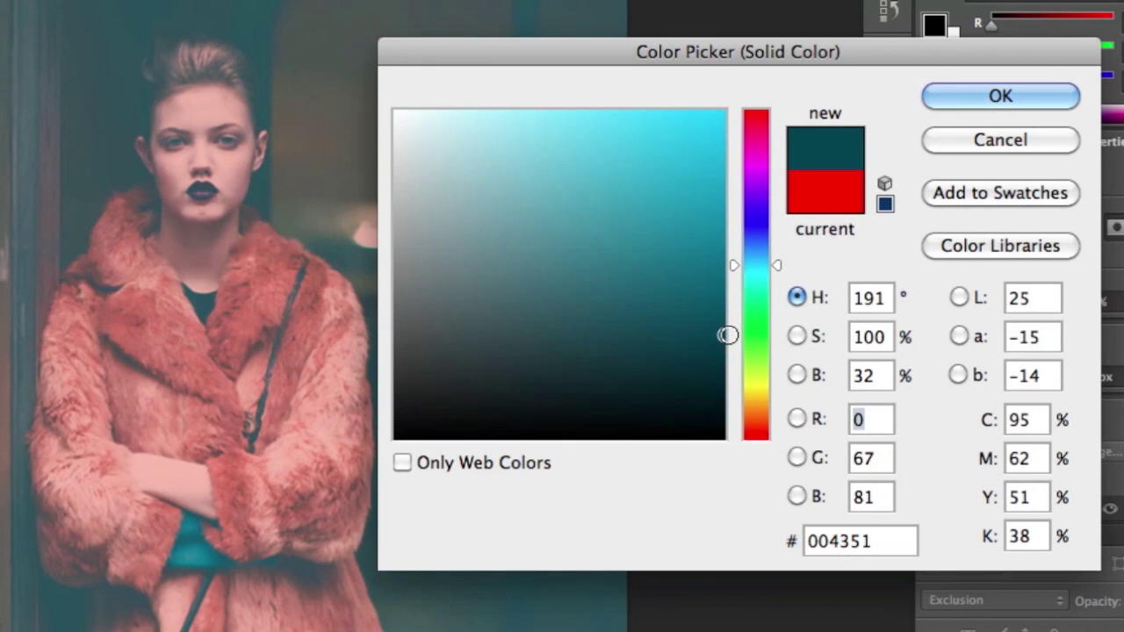
click(757, 338)
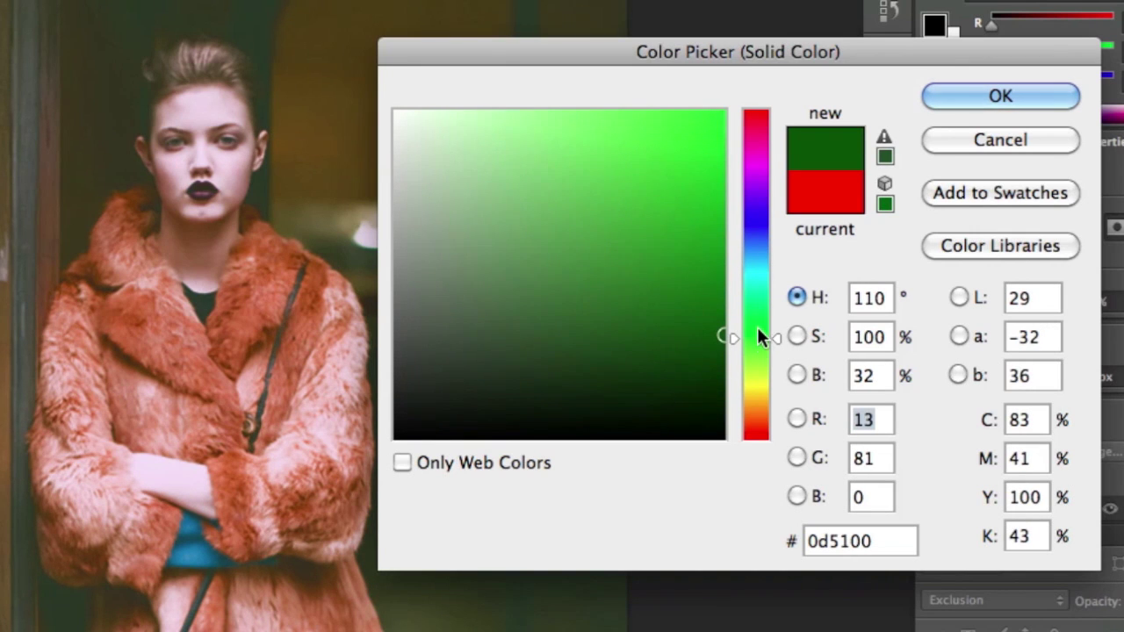
click(756, 154)
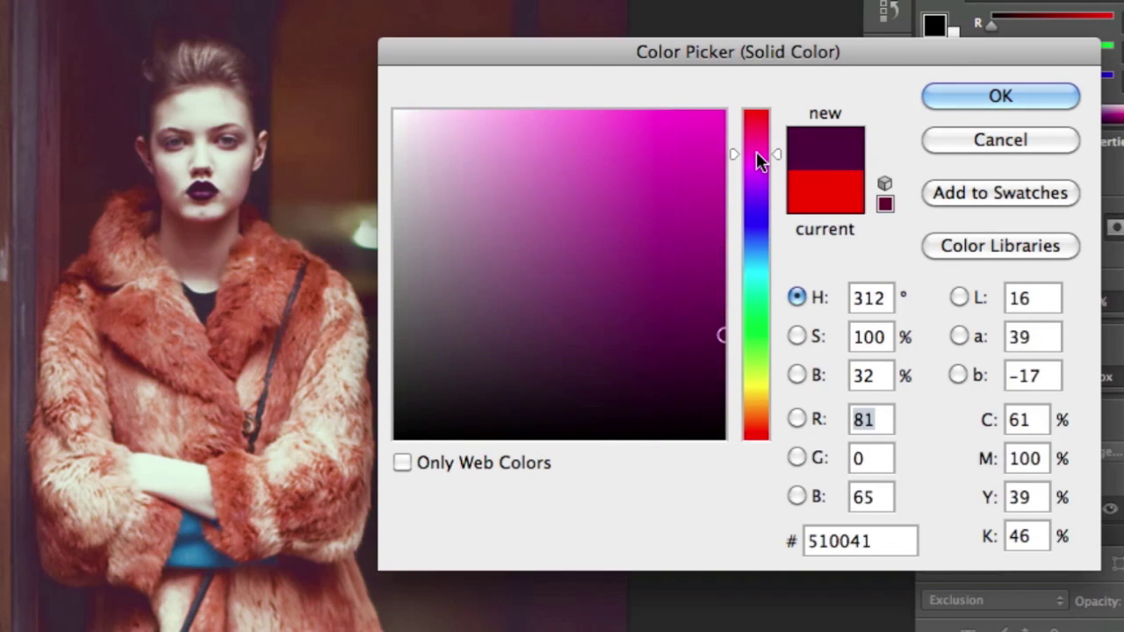
click(757, 265)
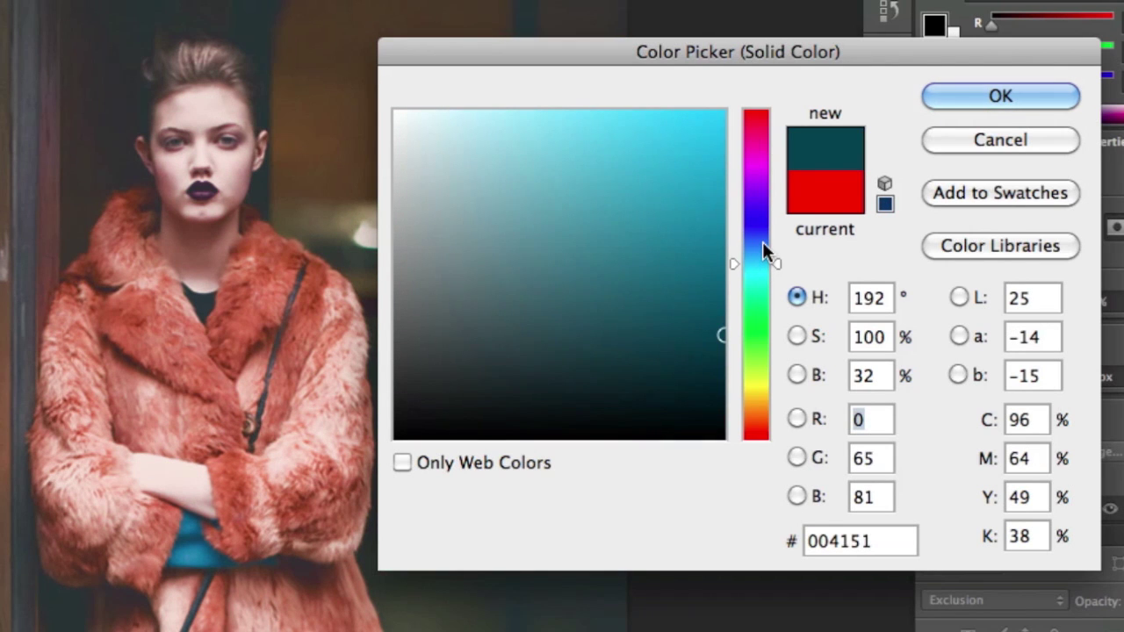
click(762, 245)
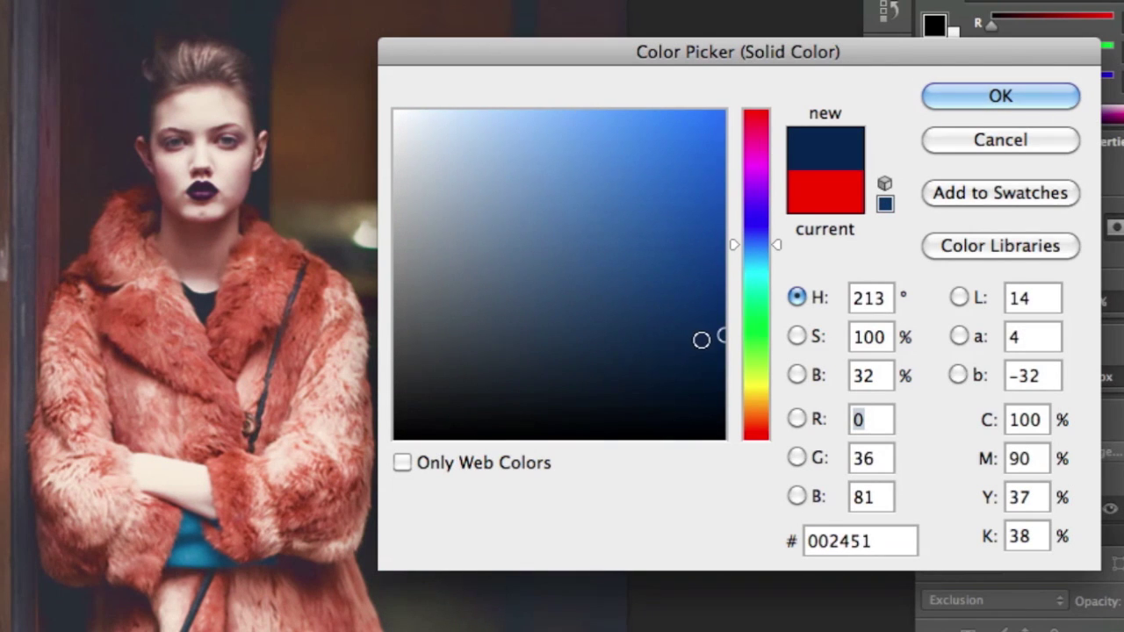
Step: Brighten the fill to medium blue 004caa and confirm the new colour
click(724, 334)
drag(724, 334, 729, 352)
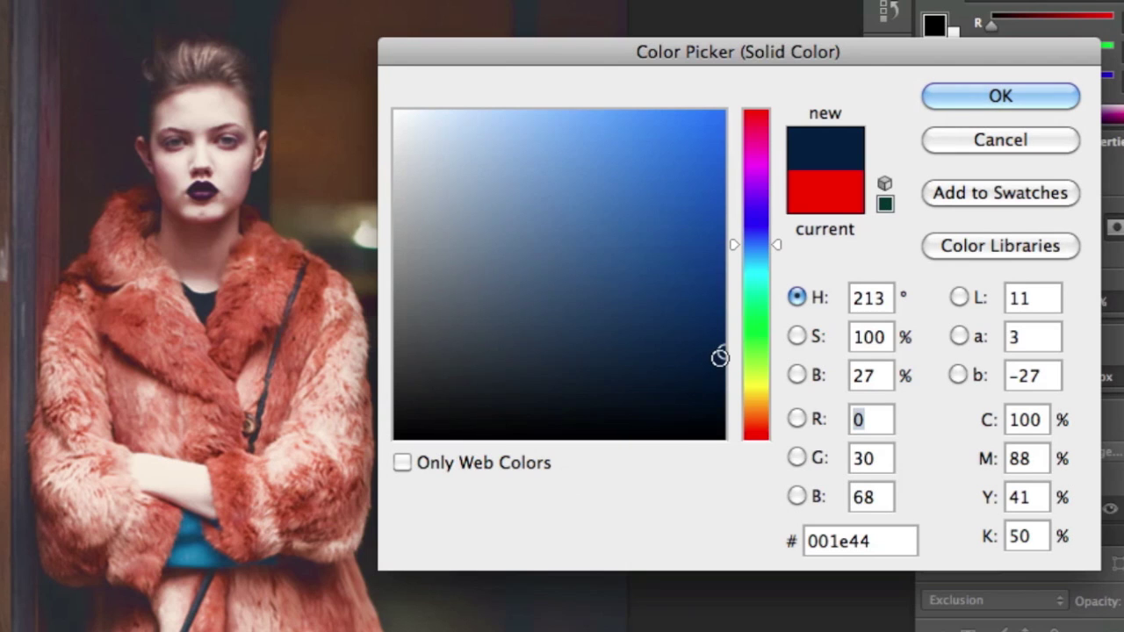
drag(720, 353, 453, 79)
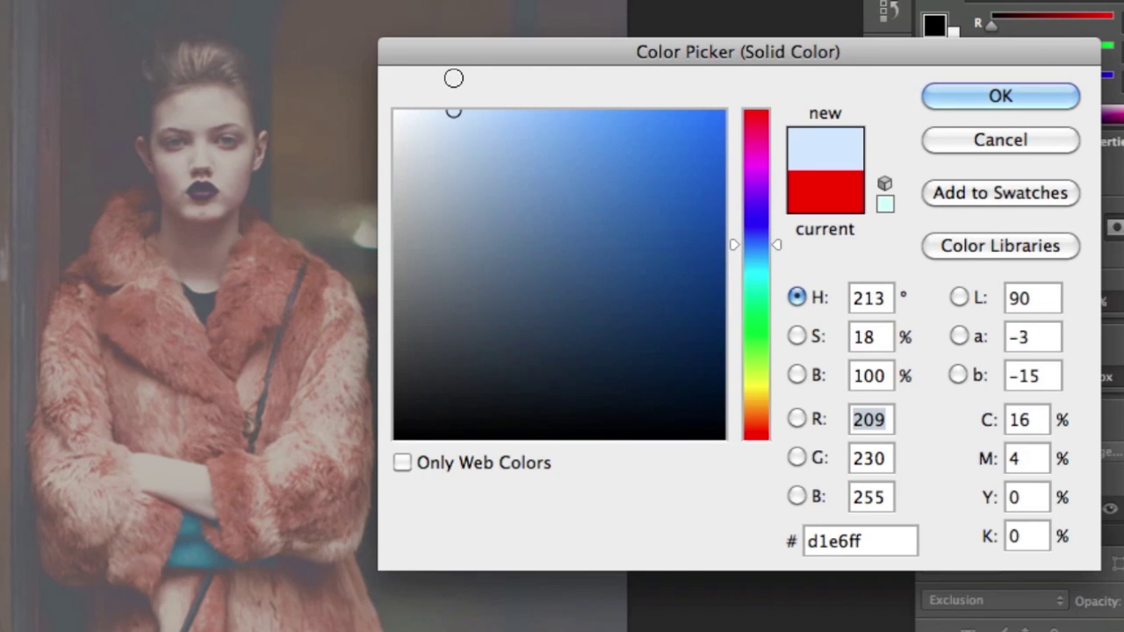
mouse_move(547, 149)
mouse_down()
mouse_move(732, 168)
mouse_move(756, 220)
mouse_up()
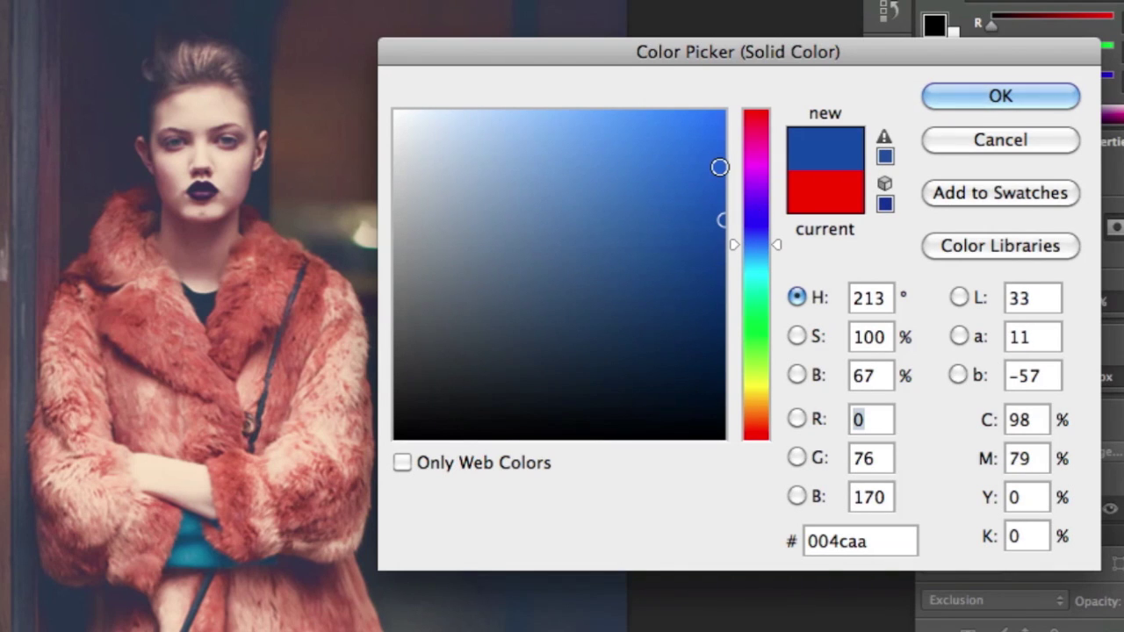
click(719, 167)
click(954, 95)
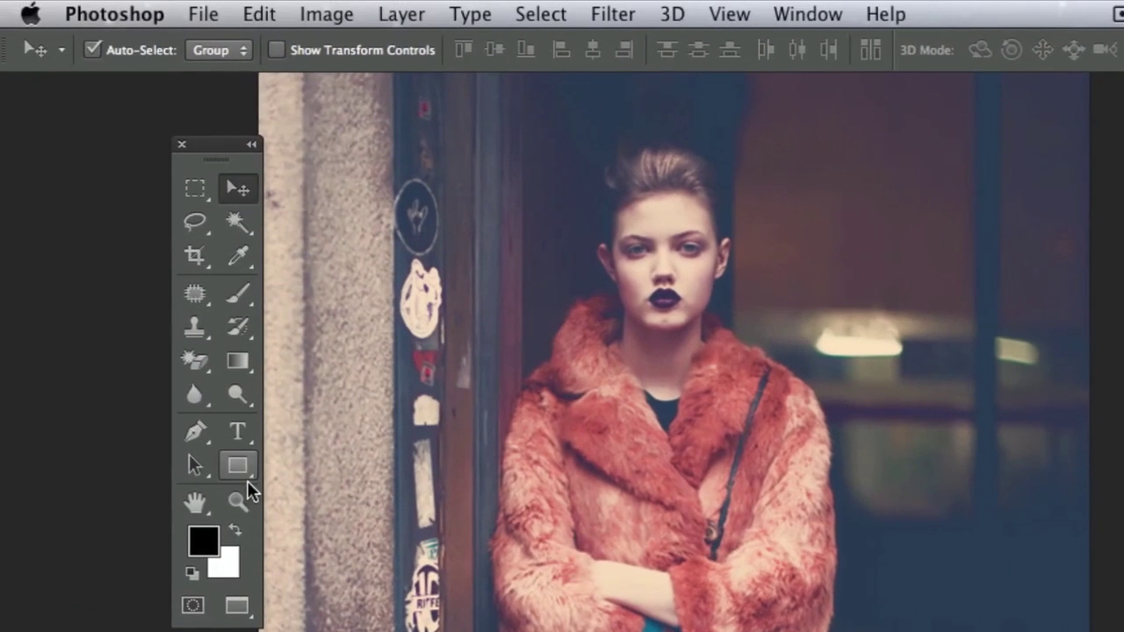
Step: Zoom out with the Zoom tool to show the whole blue-tinted portrait
click(238, 501)
alt+click(660, 544)
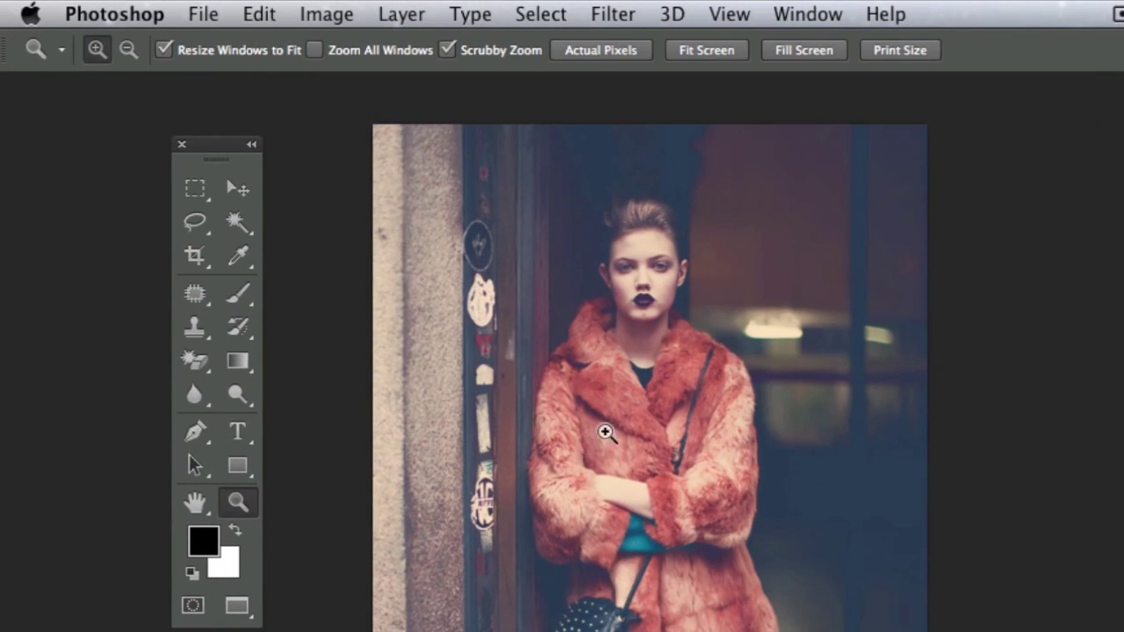
click(219, 14)
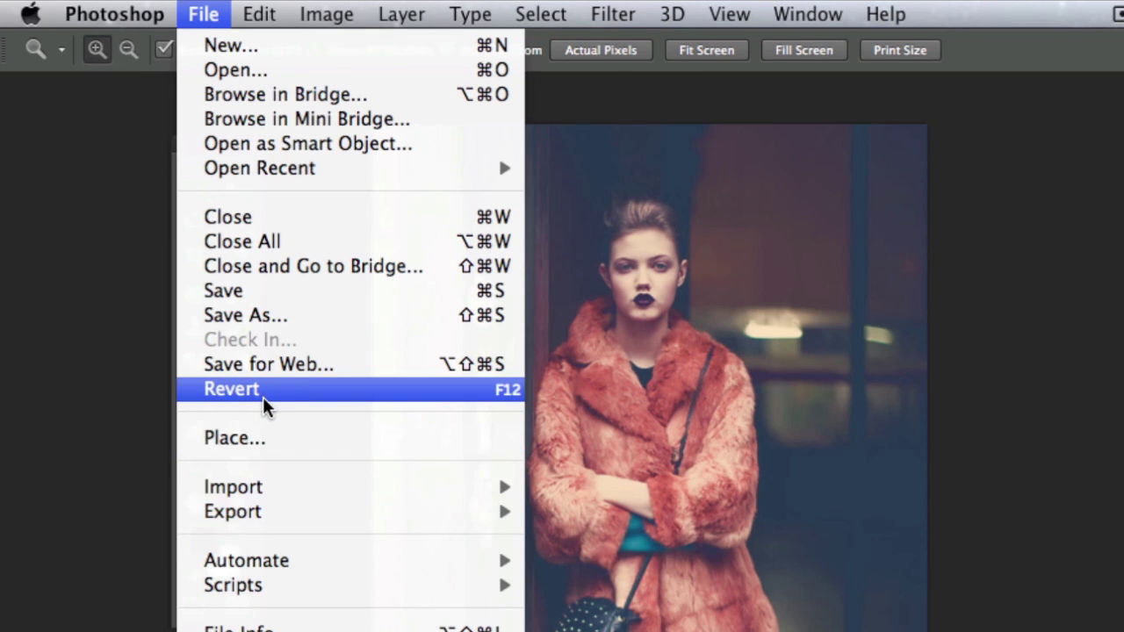
Step: Place Light-Leak-(46).jpg from the Desktop as a new layer above the blue fill
click(237, 438)
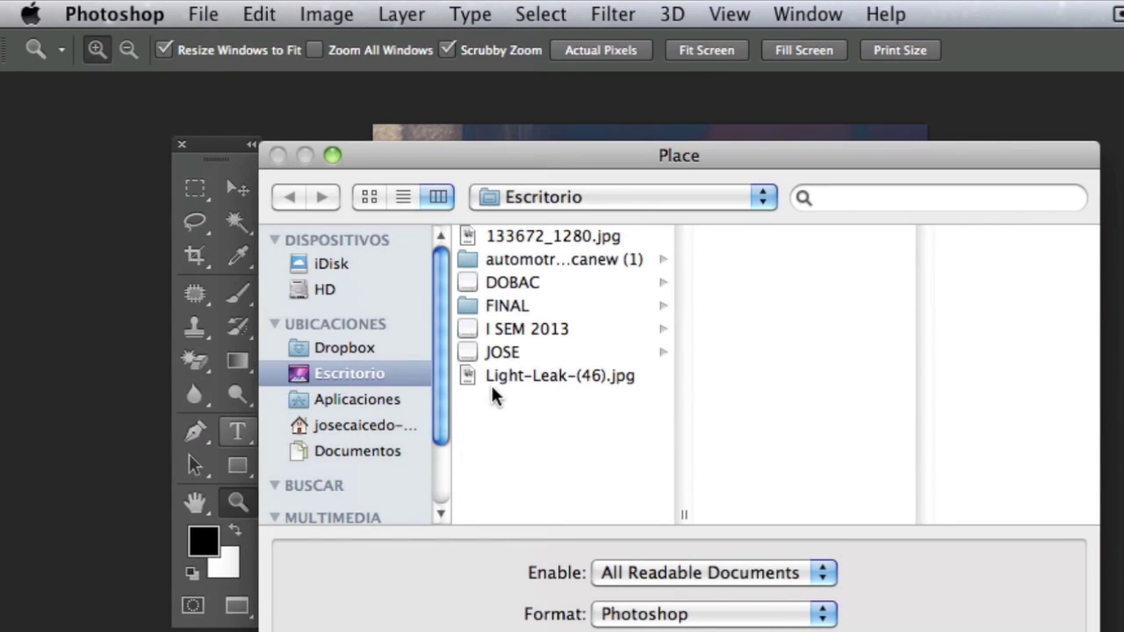
click(492, 377)
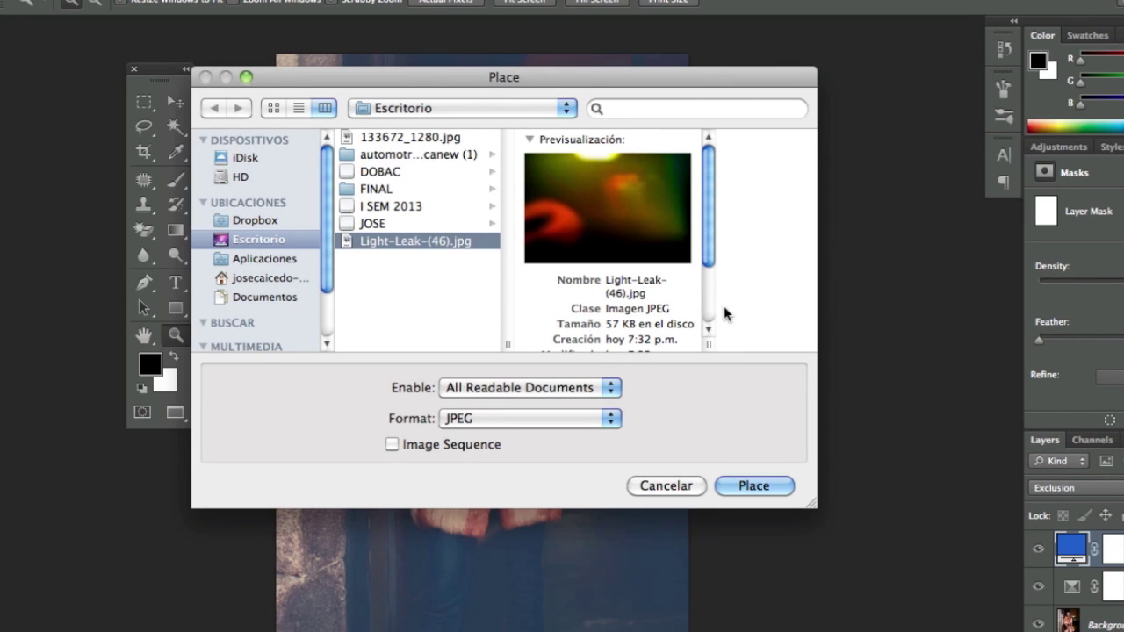
click(774, 489)
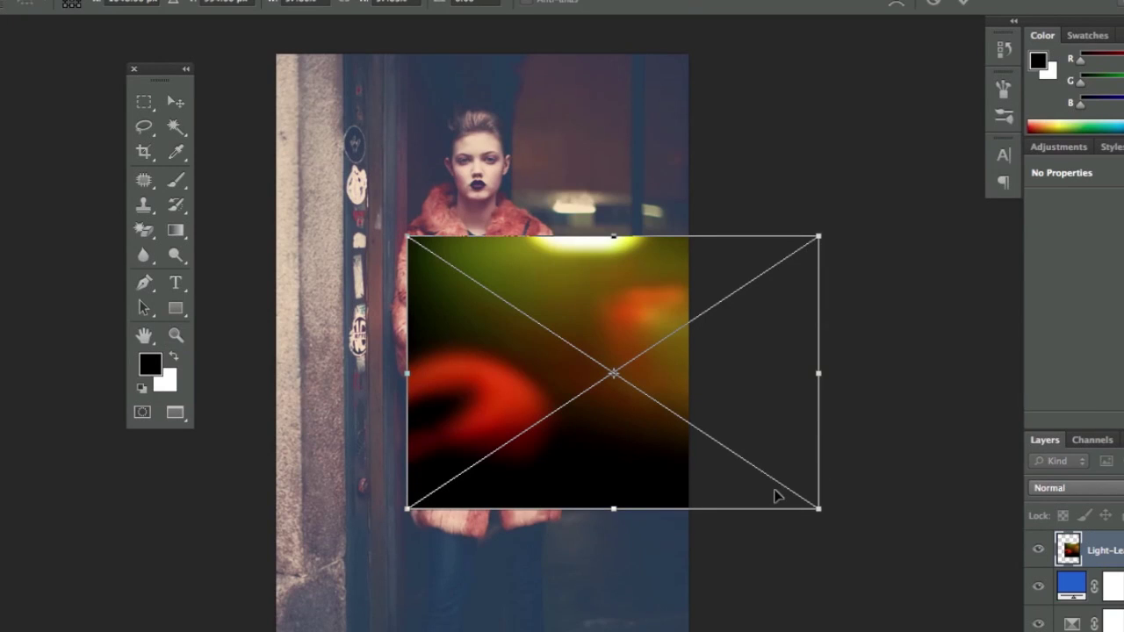
Step: Rotate the light-leak texture upright and scale it to cover the entire portrait
drag(835, 509, 409, 113)
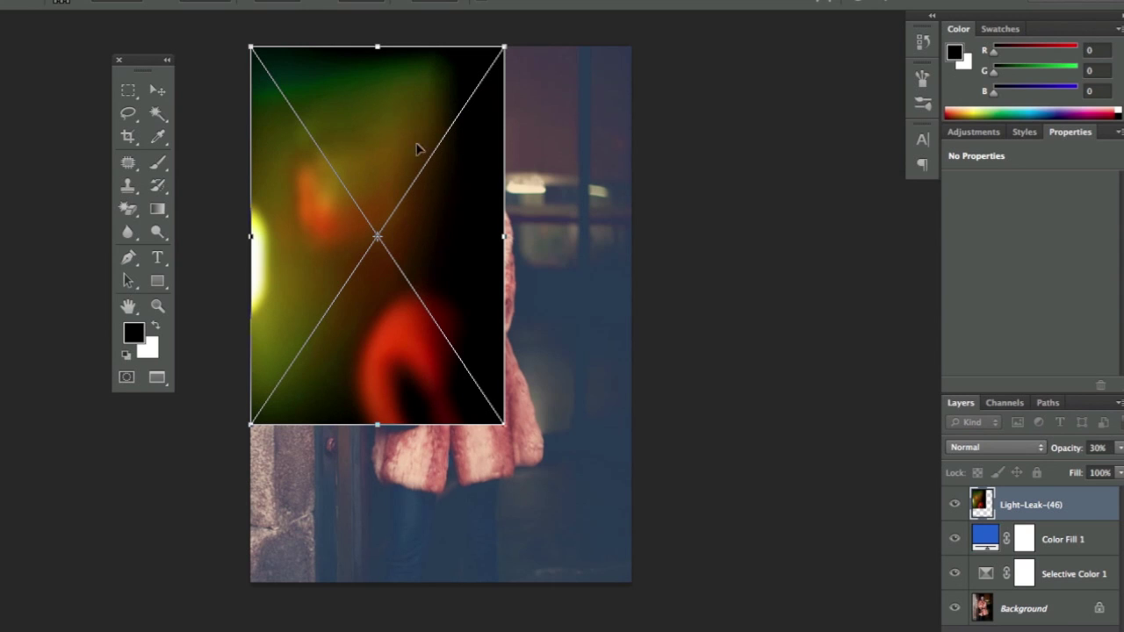
drag(506, 427, 632, 581)
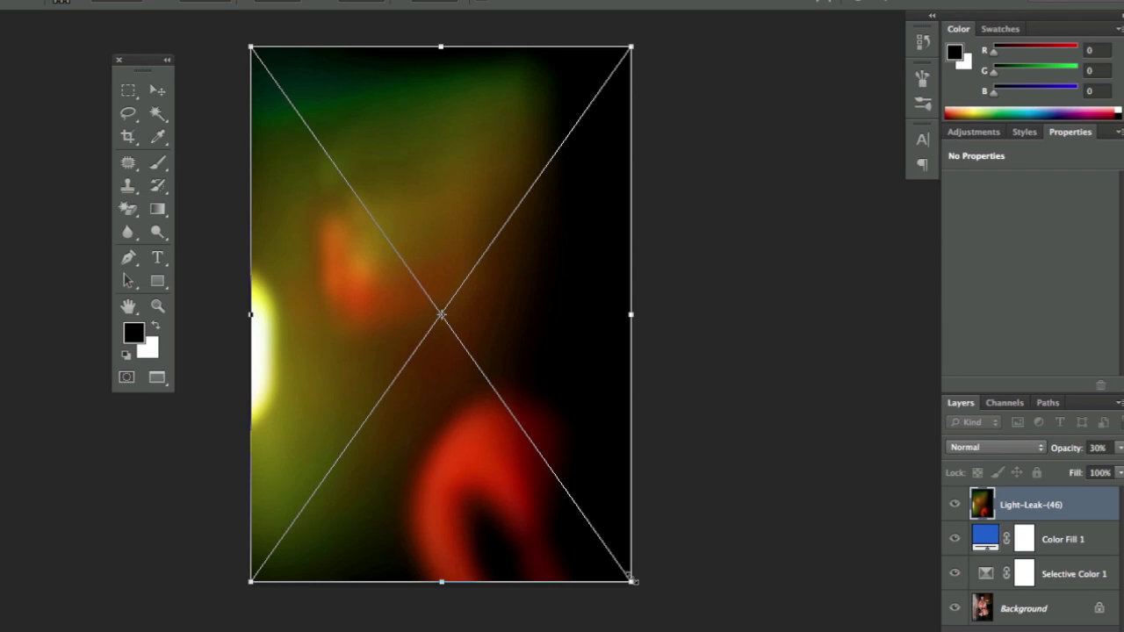
key(Return)
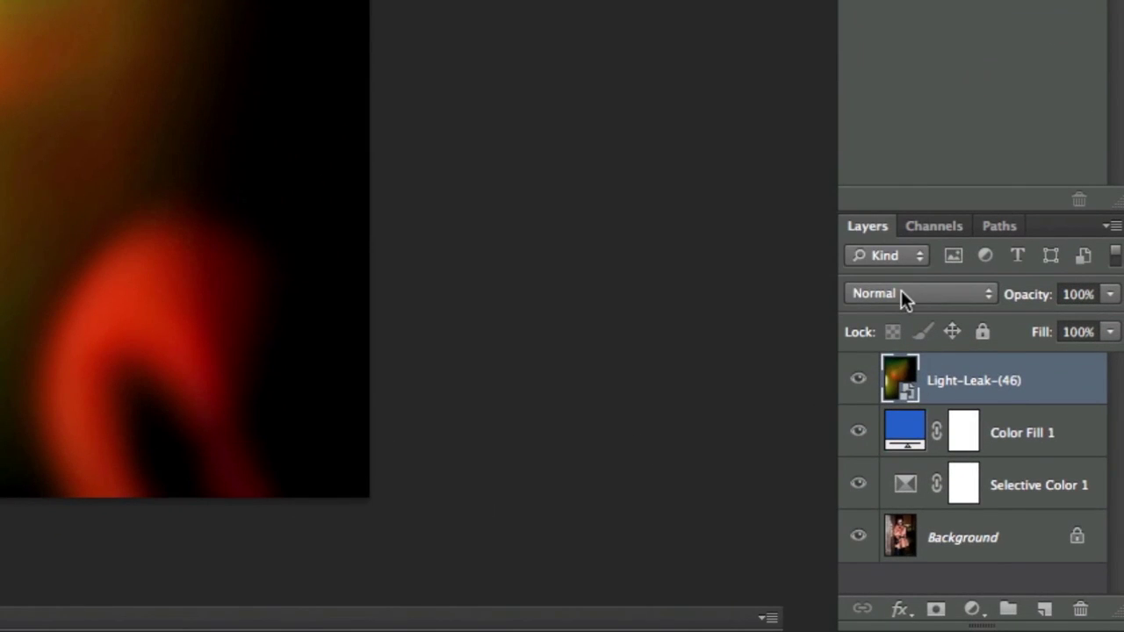
Step: Set the Light-Leak-(46) layer to Screen blend mode at about 62% opacity
click(901, 292)
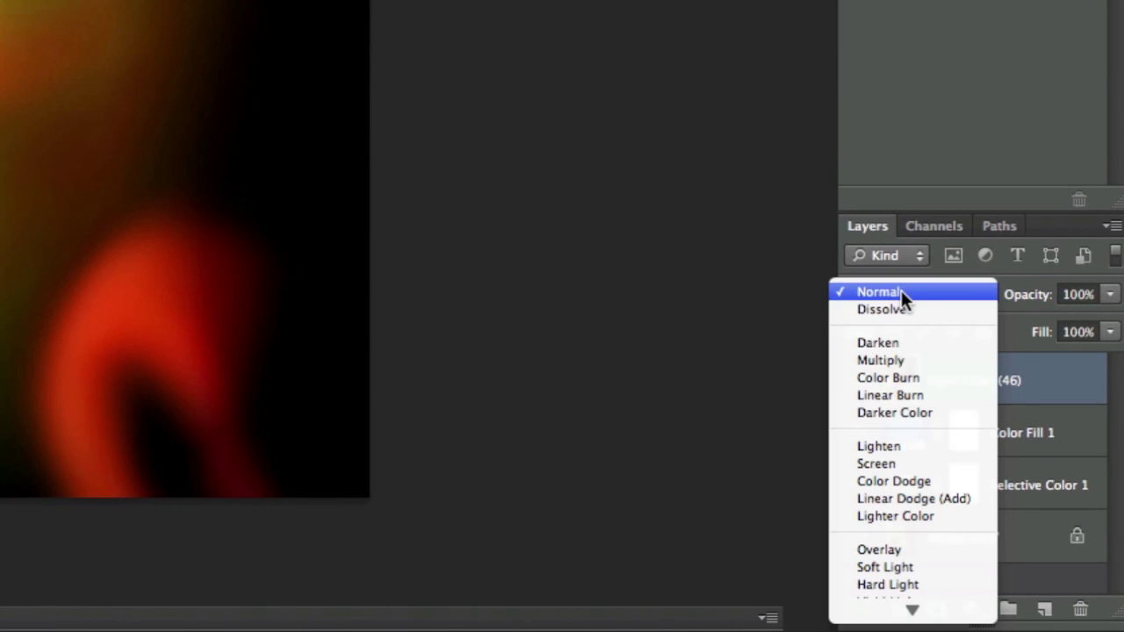
click(889, 458)
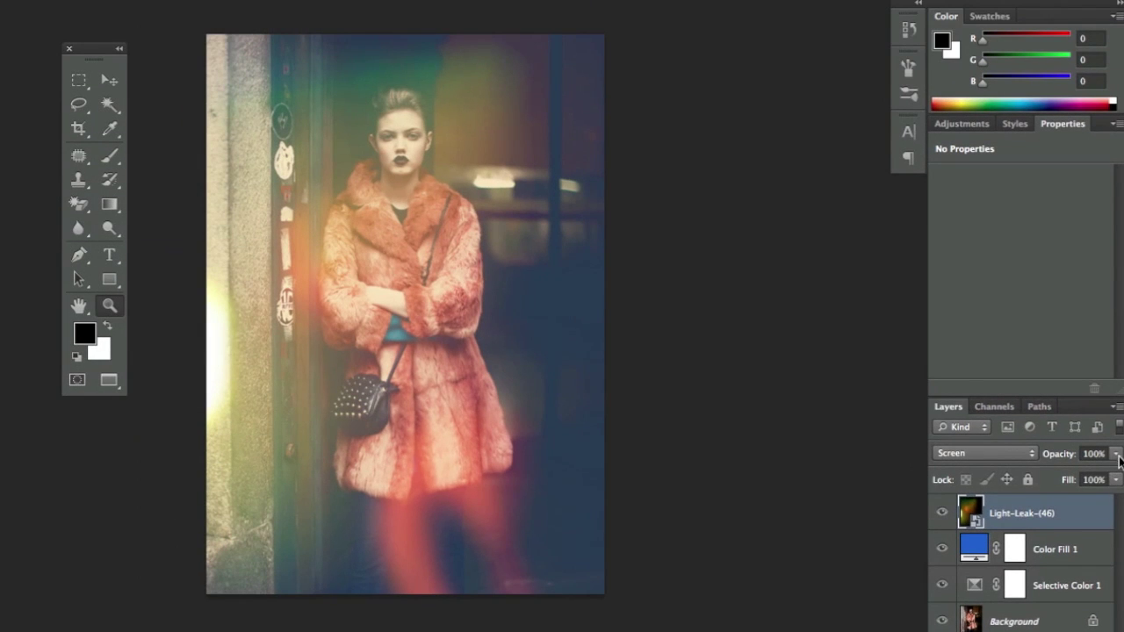
drag(1120, 458, 1081, 469)
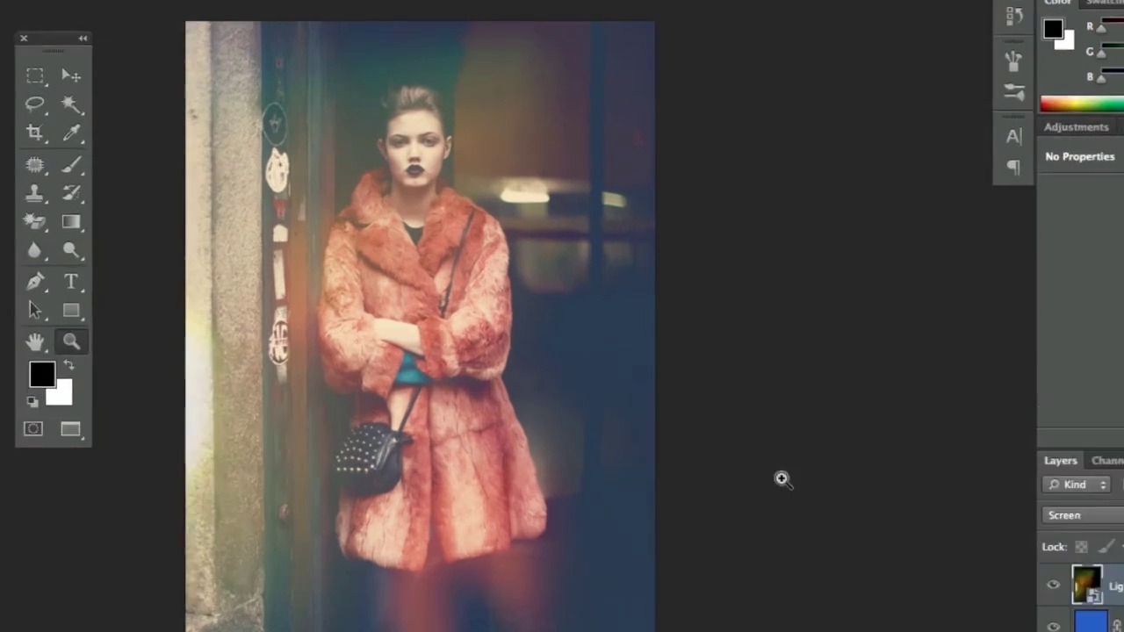